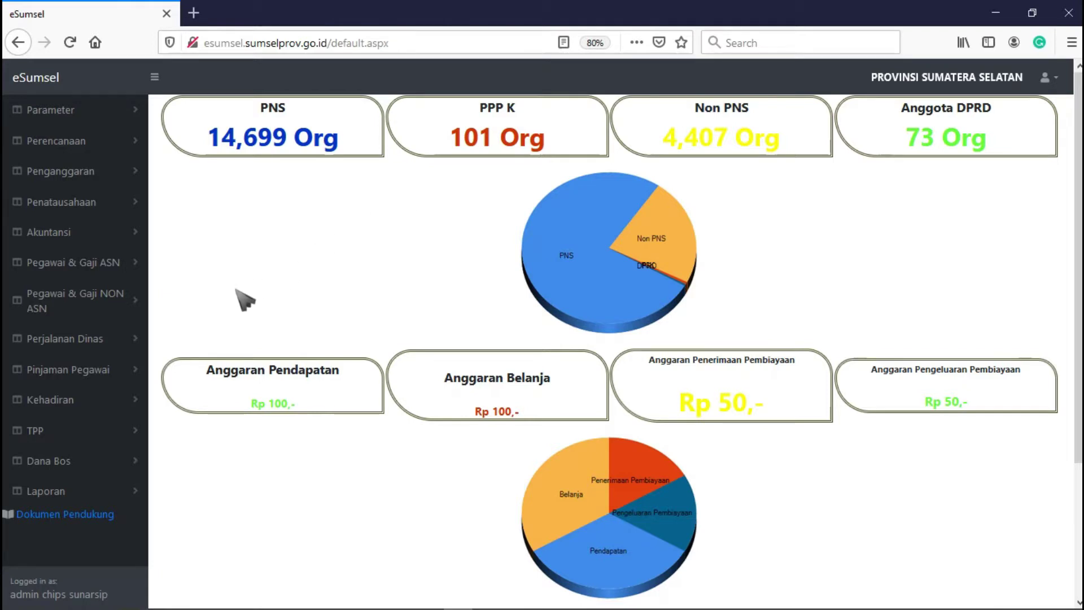
# - Go to the Surat Tugas page under Perjalanan Dinas in the sidebar
pyautogui.click(127, 338)
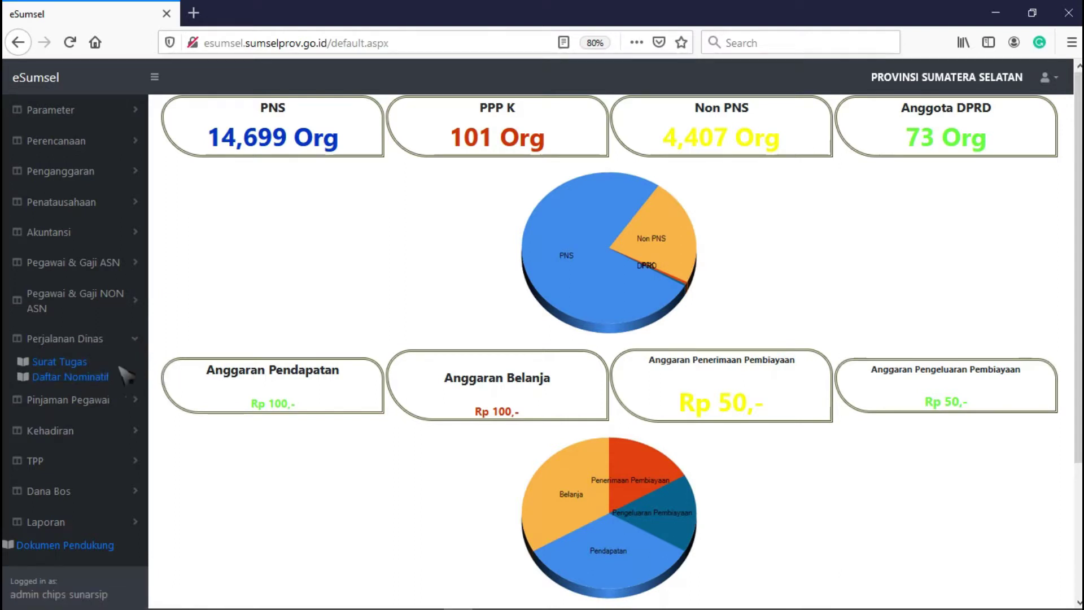
pyautogui.click(79, 364)
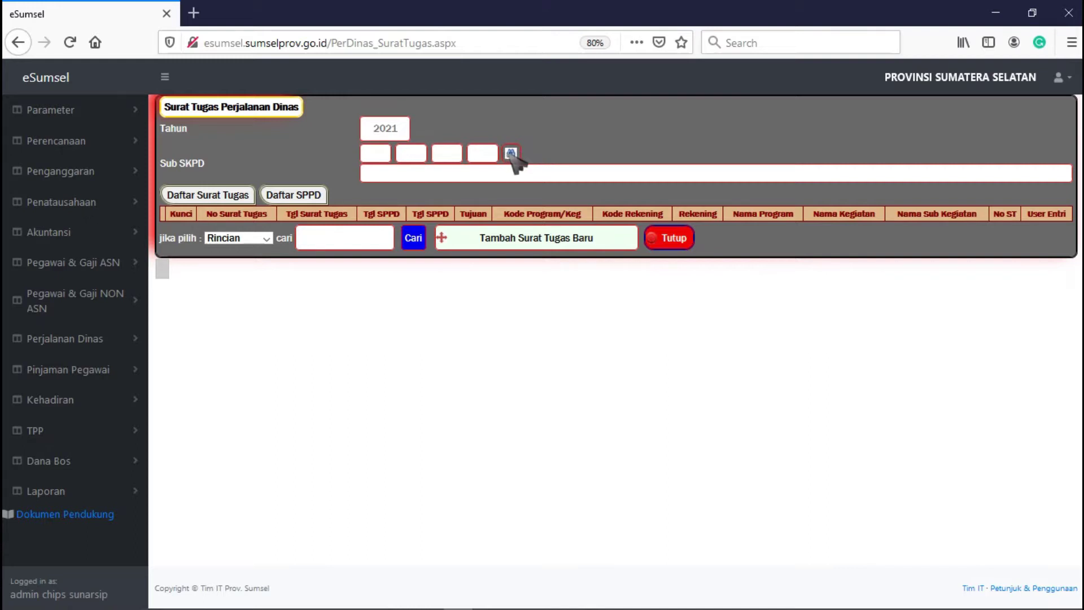
# - Search the Sub SKPD list for 'keu' and choose Badan Pengelola Keuangan dan Aset Daerah (5.02.01.00)
pyautogui.click(511, 153)
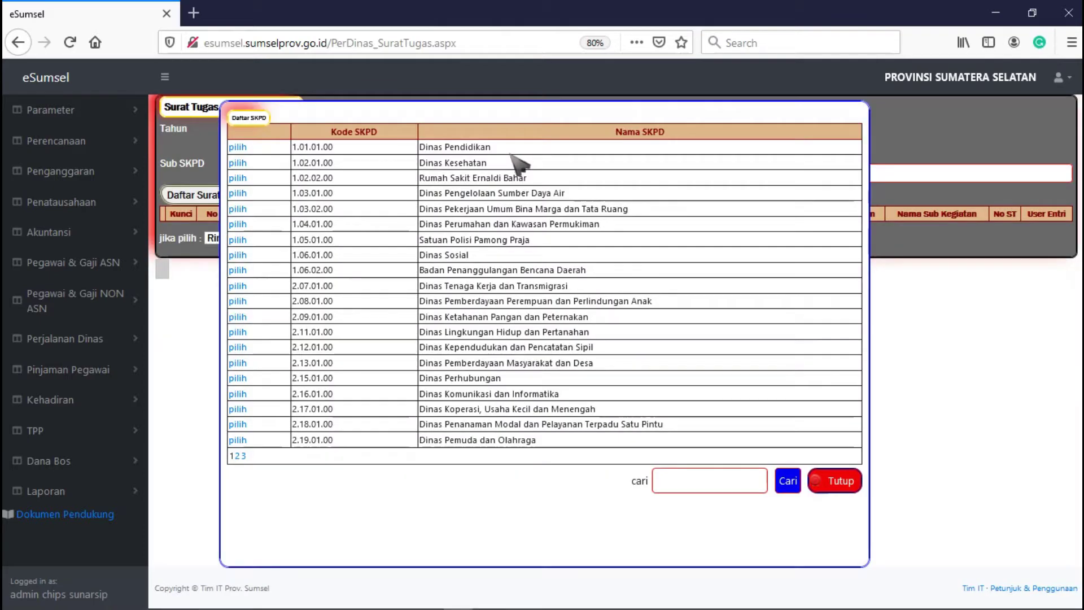
pyautogui.click(690, 479)
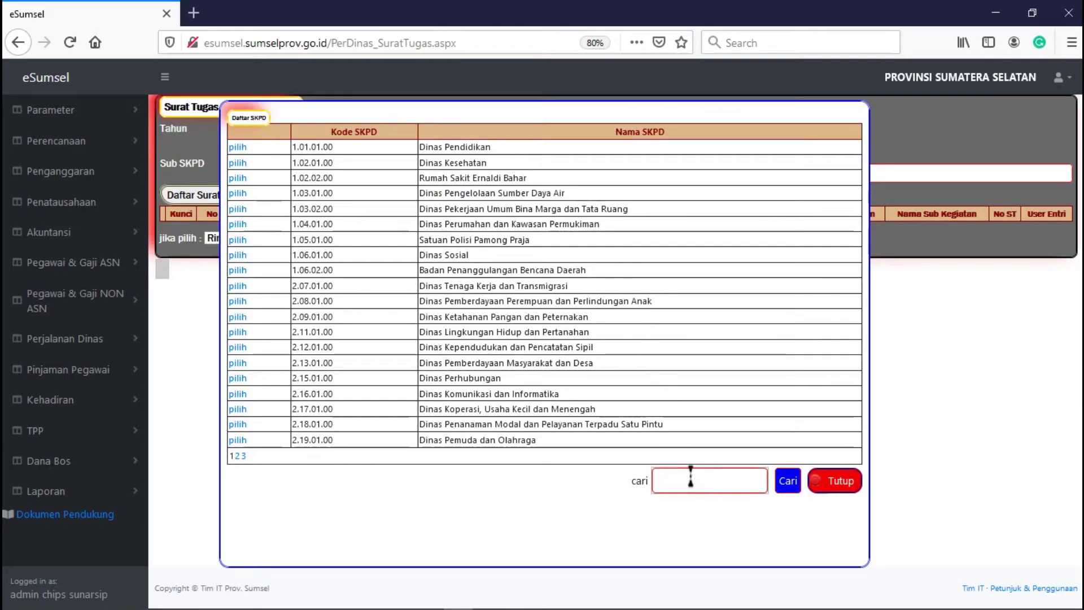
pyautogui.write('keu')
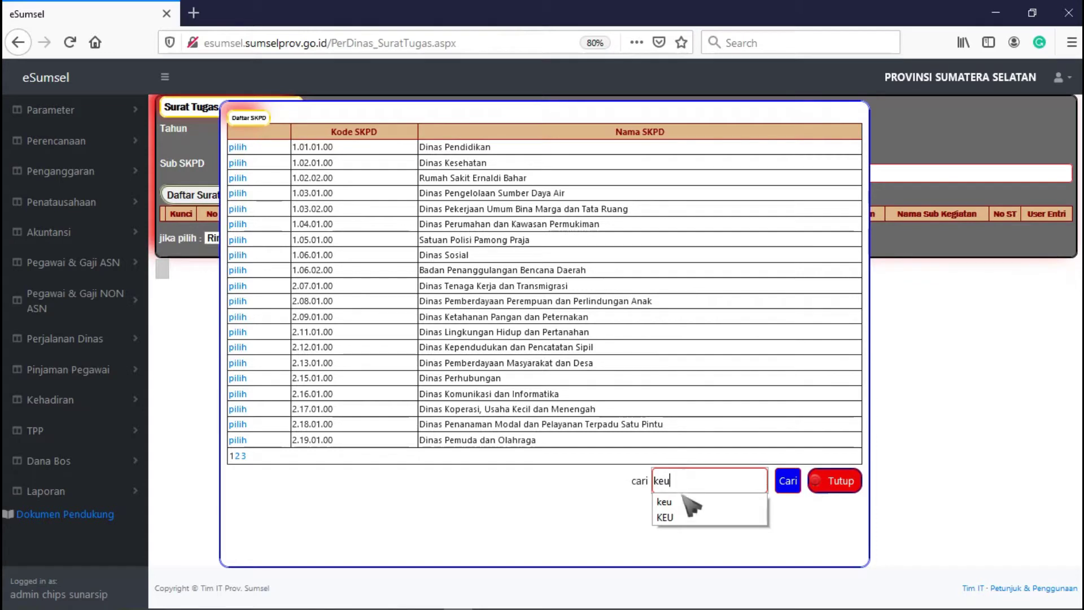
pyautogui.click(684, 500)
pyautogui.click(790, 483)
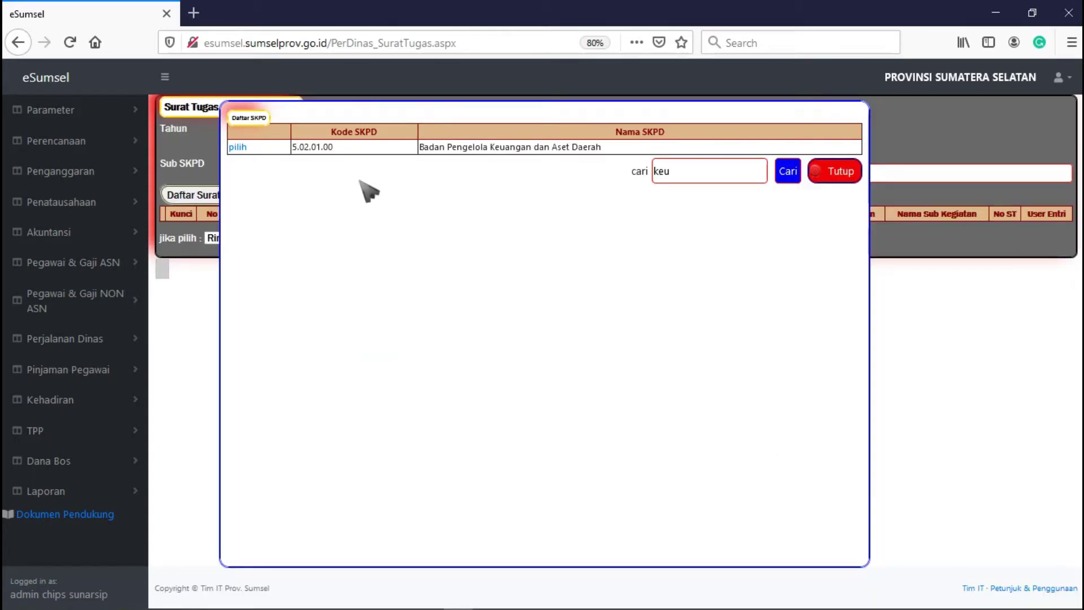
pyautogui.click(248, 148)
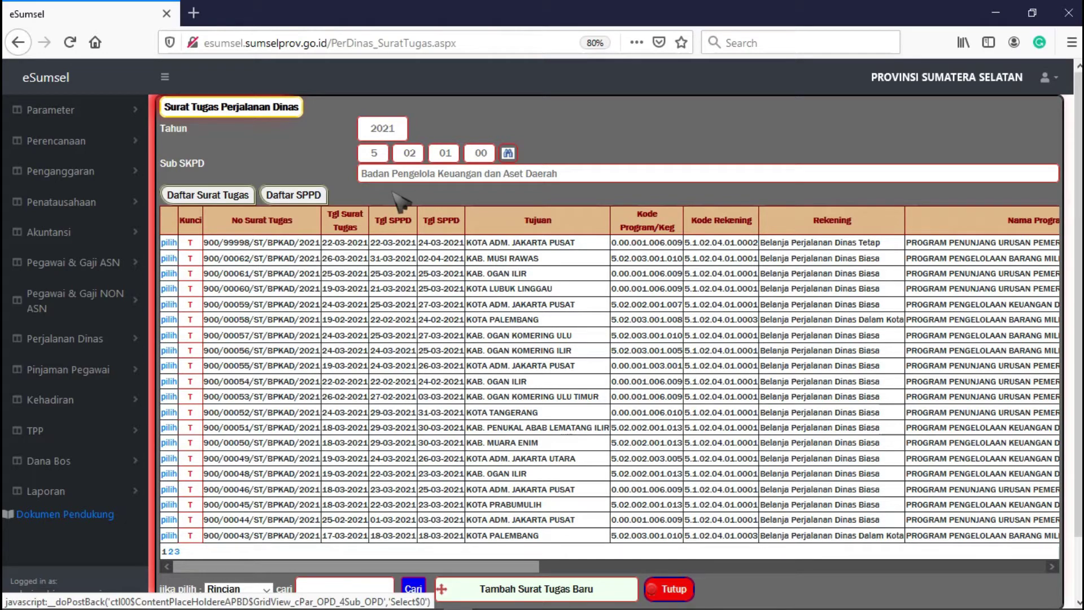
pyautogui.moveTo(205, 247); pyautogui.dragTo(319, 246)
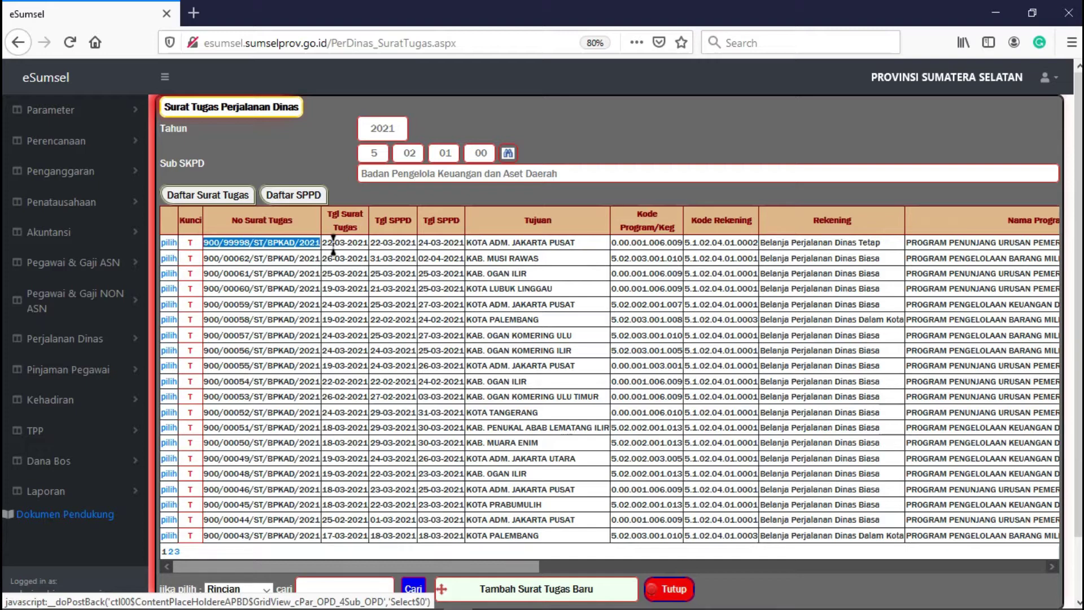
pyautogui.click(357, 202)
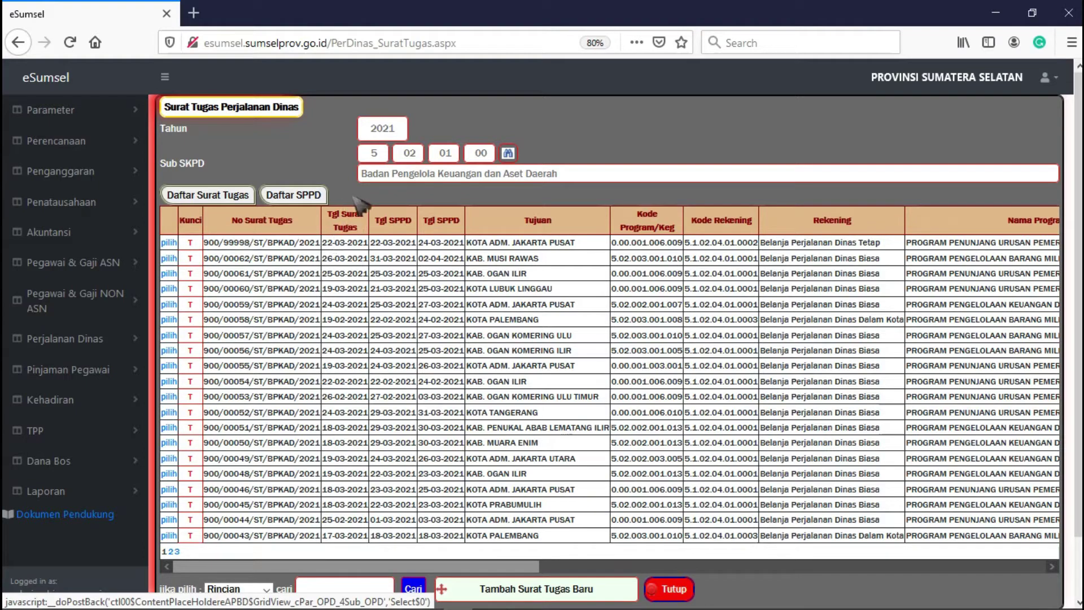
pyautogui.click(291, 194)
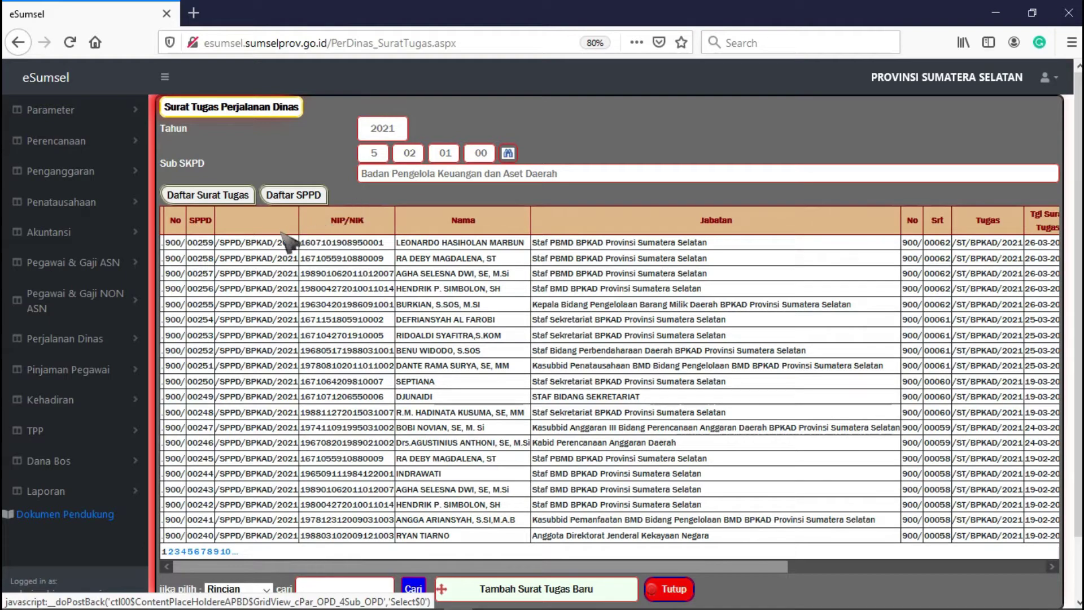
pyautogui.doubleClick(192, 243)
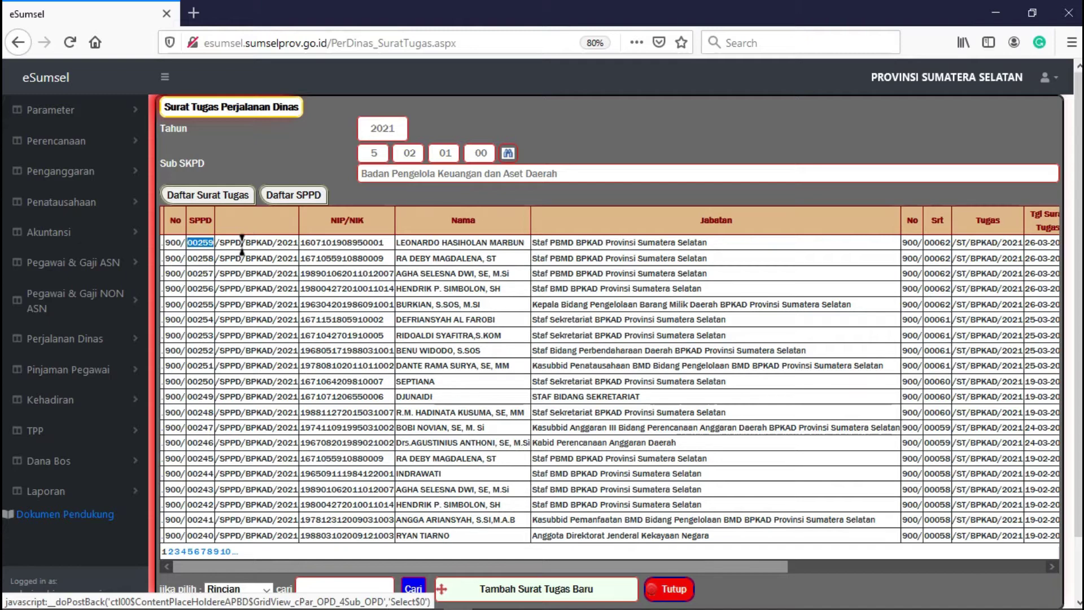
pyautogui.click(241, 246)
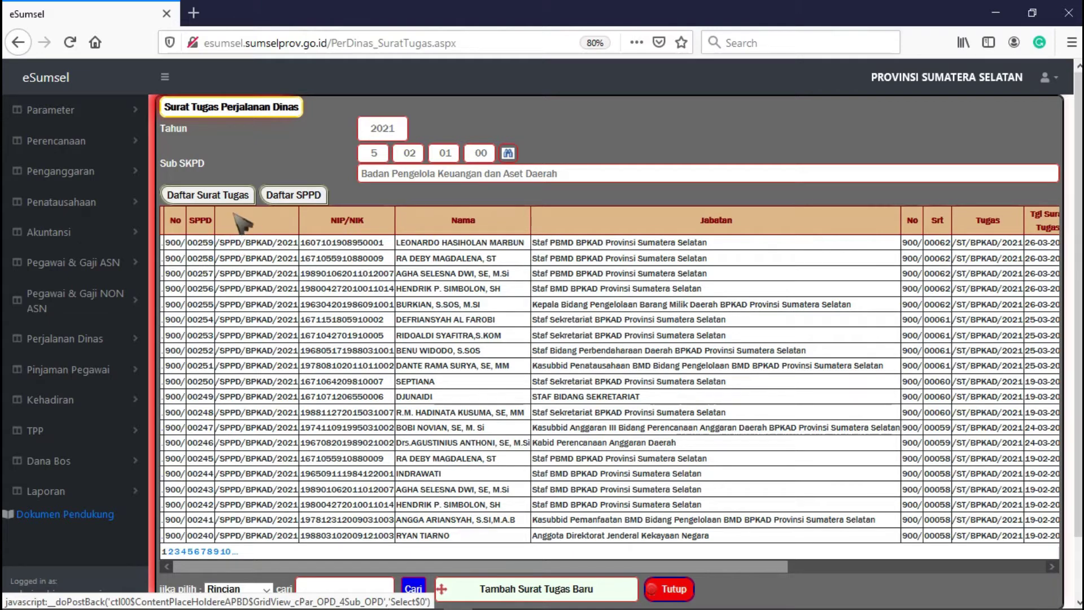
pyautogui.click(220, 194)
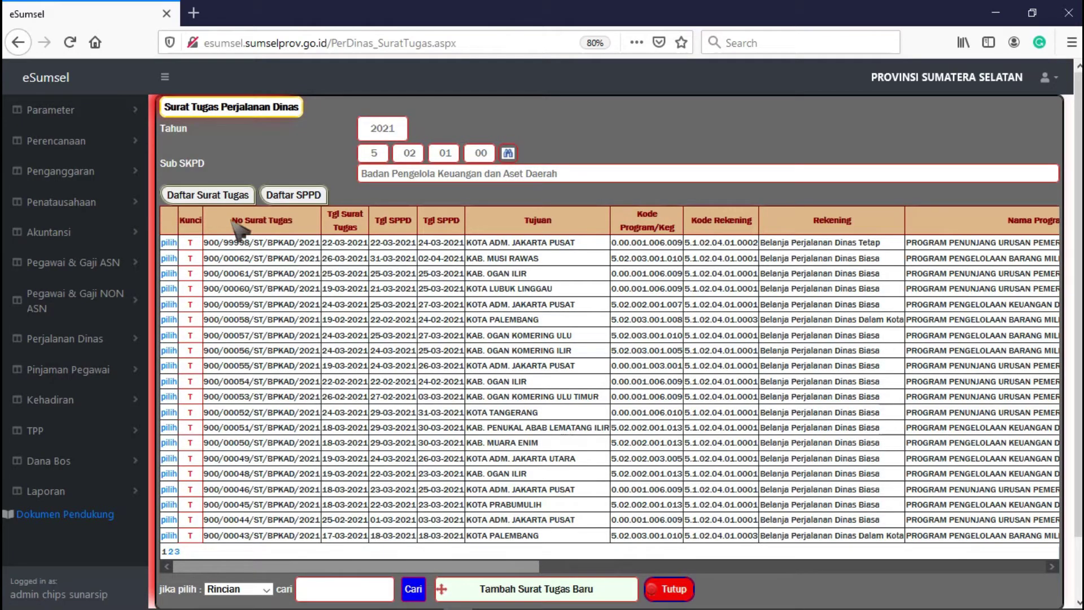
pyautogui.doubleClick(244, 242)
pyautogui.click(215, 243)
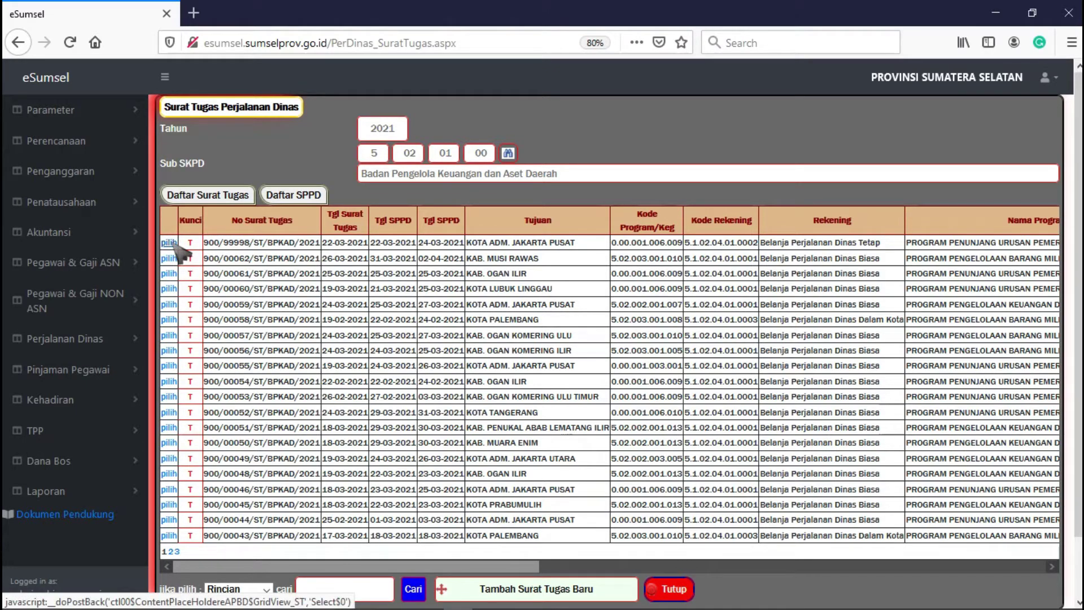
# - Open letter 900/99998/ST/BPKAD/2021 and show its Data Orang yg Berpergian section
pyautogui.click(176, 246)
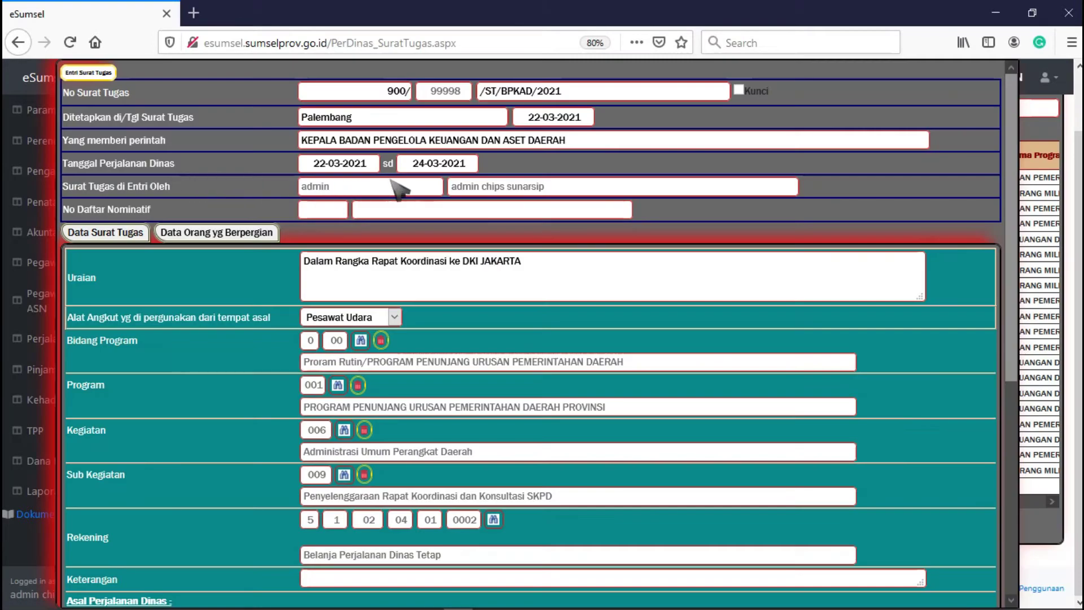
pyautogui.scroll(-6, 393, 181)
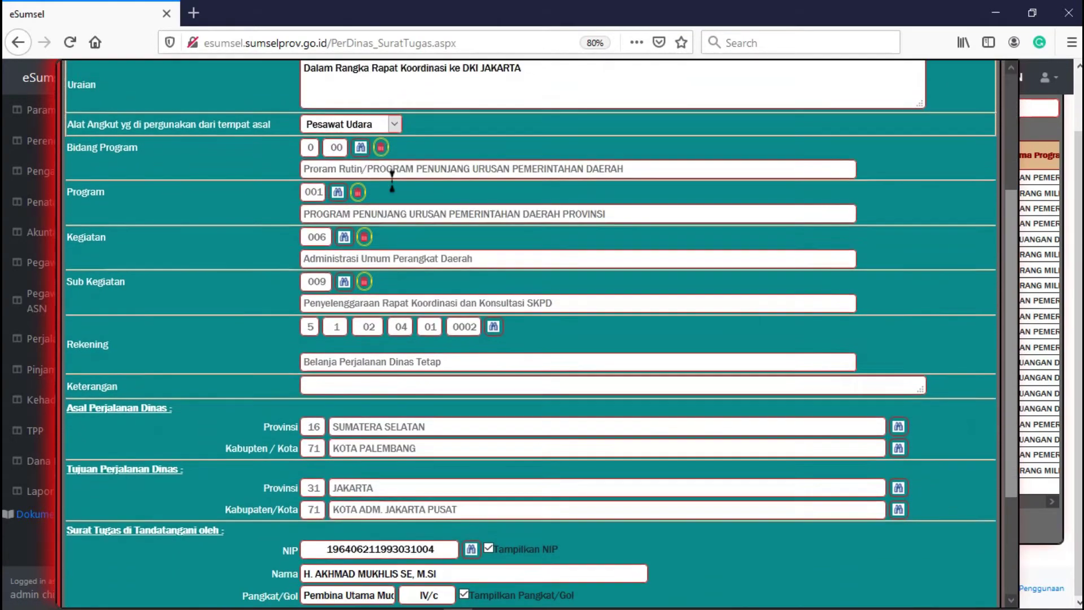
pyautogui.scroll(6, 394, 182)
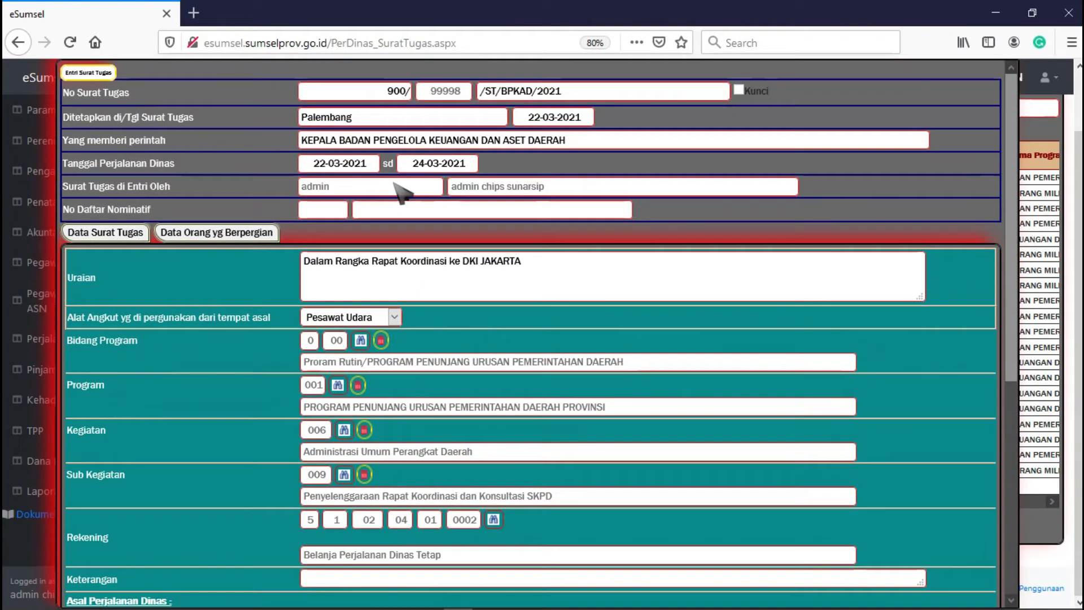
pyautogui.click(243, 236)
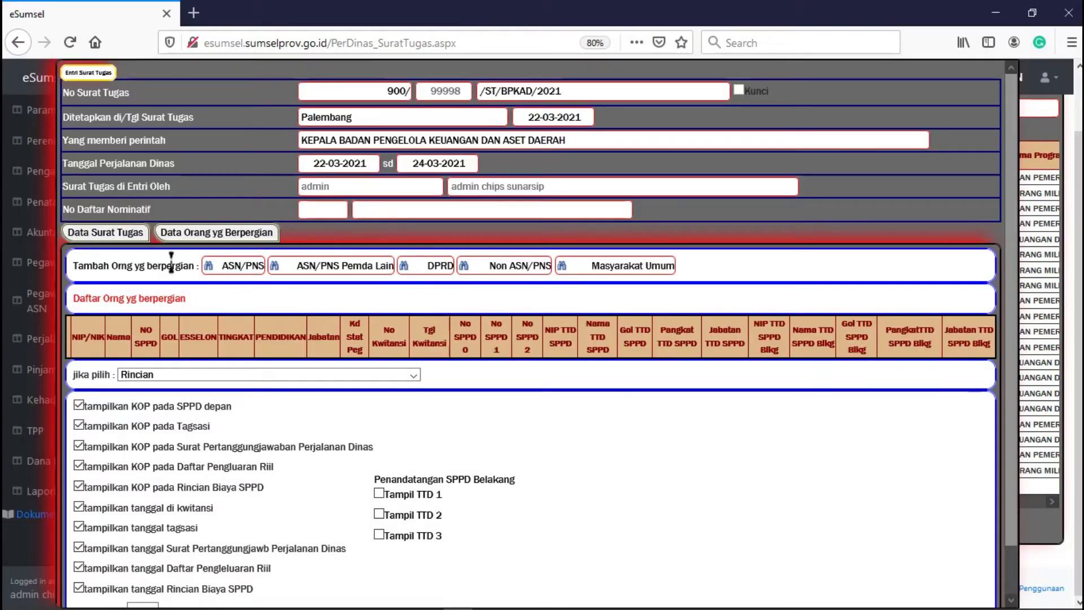
pyautogui.moveTo(72, 265); pyautogui.dragTo(205, 276)
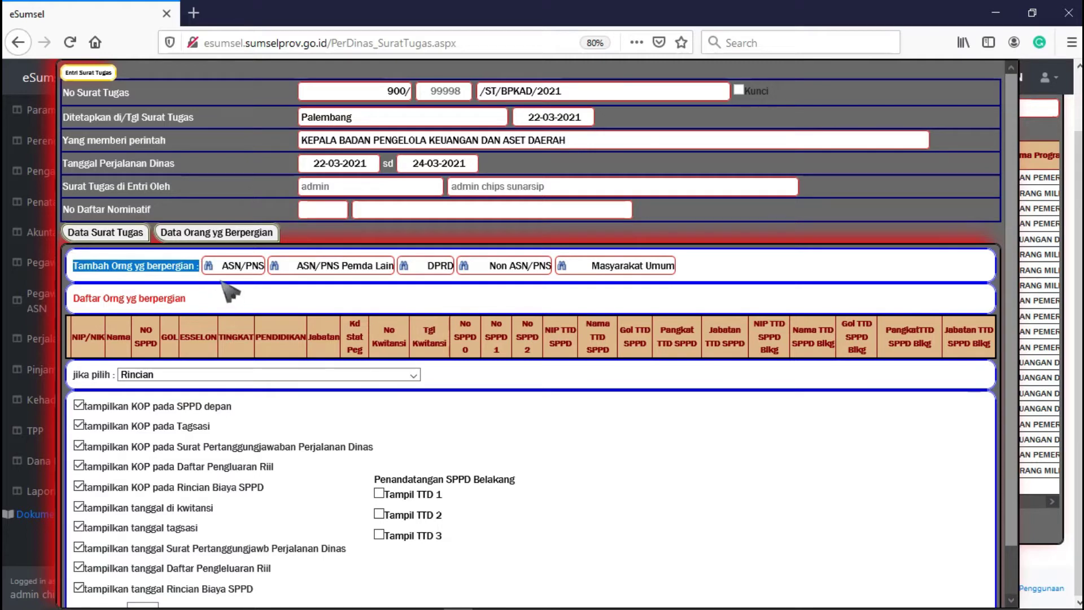
pyautogui.click(233, 280)
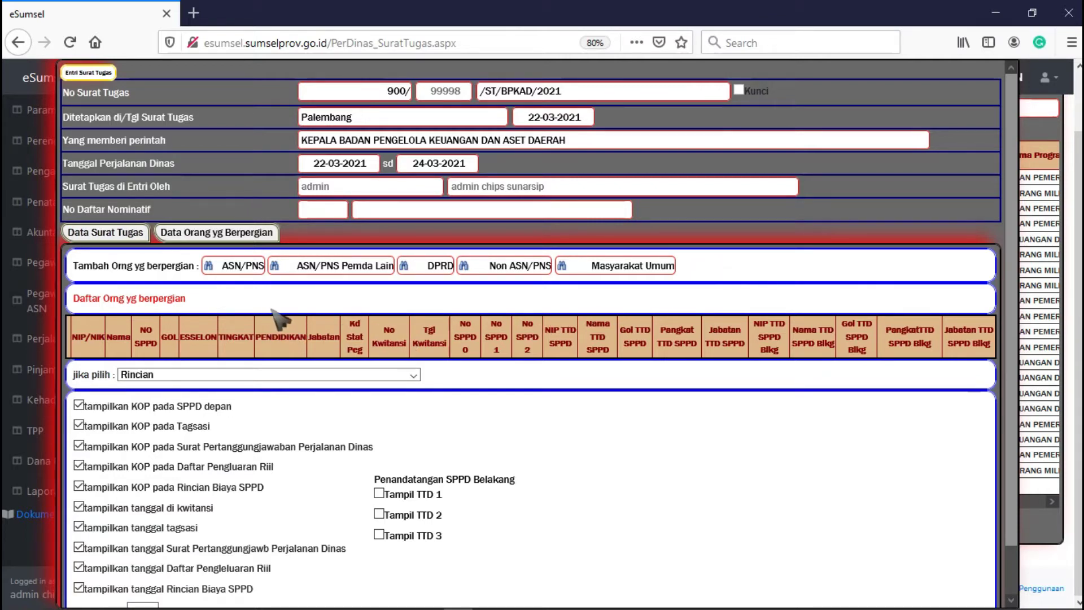
pyautogui.moveTo(194, 300); pyautogui.dragTo(68, 307)
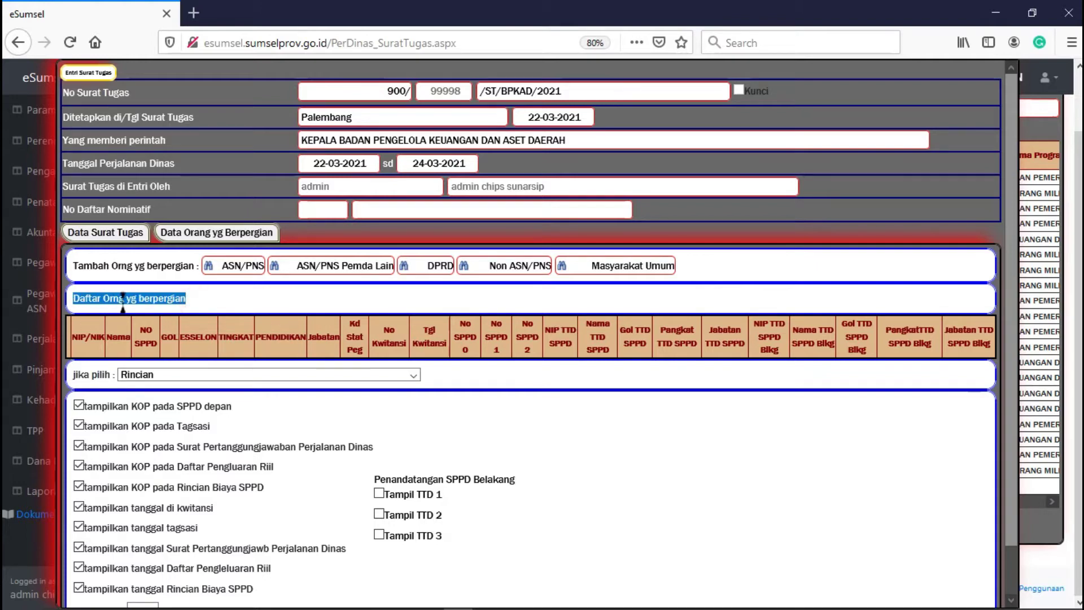
pyautogui.click(206, 310)
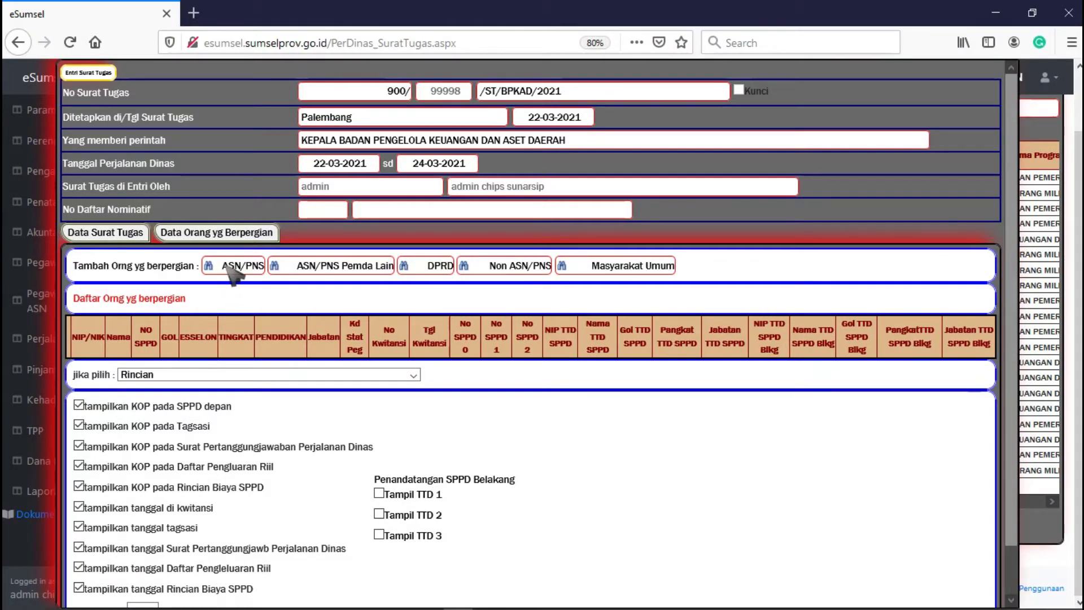
# - Browse the ASN/PNS employee list, paging through and limiting the search back to this agency
pyautogui.click(229, 267)
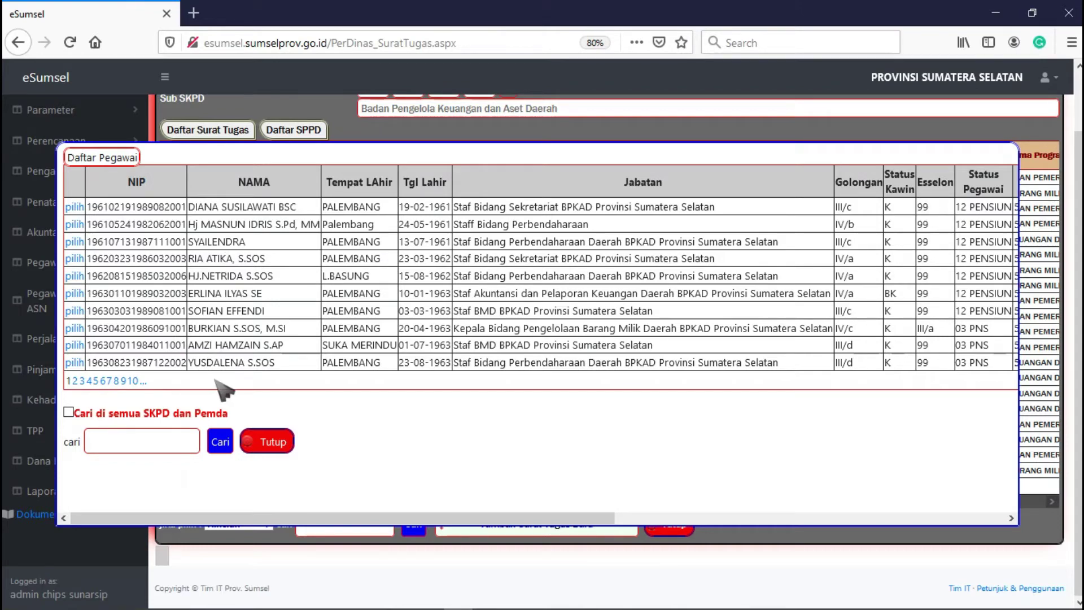
pyautogui.moveTo(299, 518); pyautogui.dragTo(224, 514)
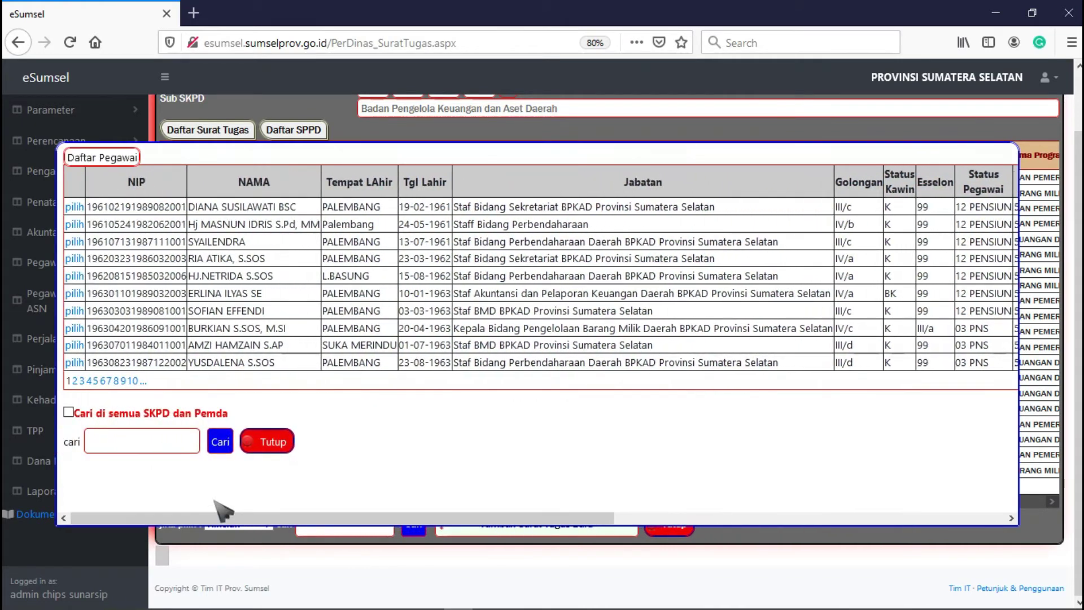
pyautogui.click(75, 381)
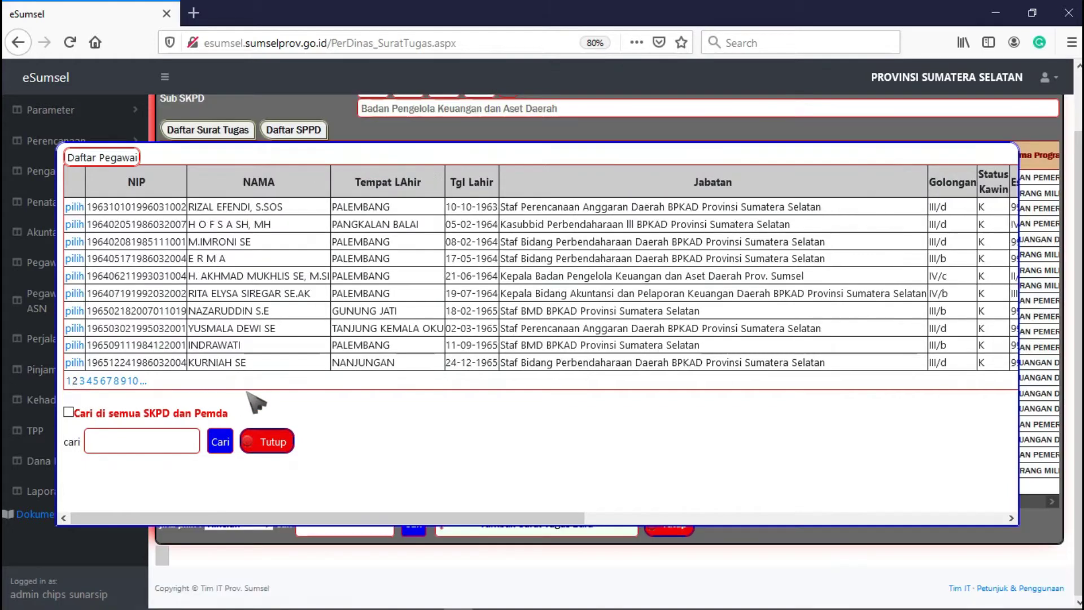
pyautogui.moveTo(295, 518); pyautogui.dragTo(260, 542)
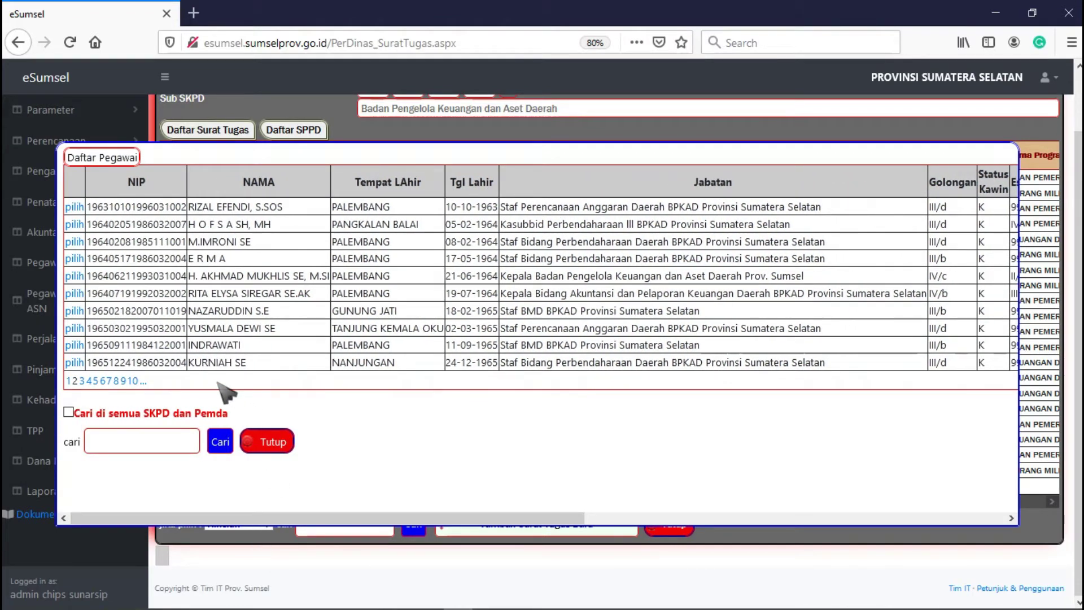
pyautogui.click(69, 412)
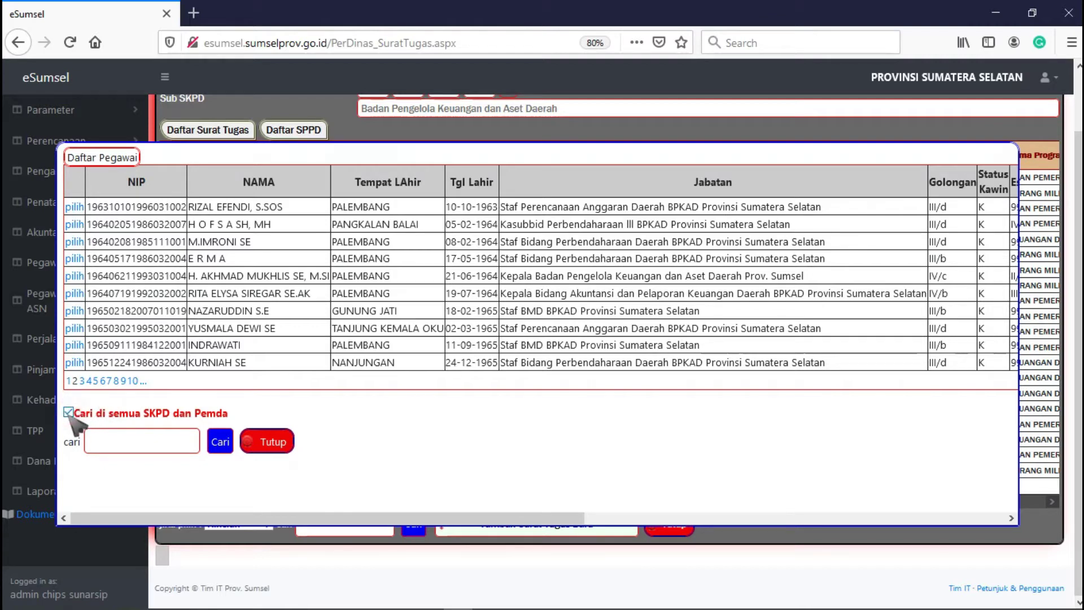
pyautogui.click(105, 439)
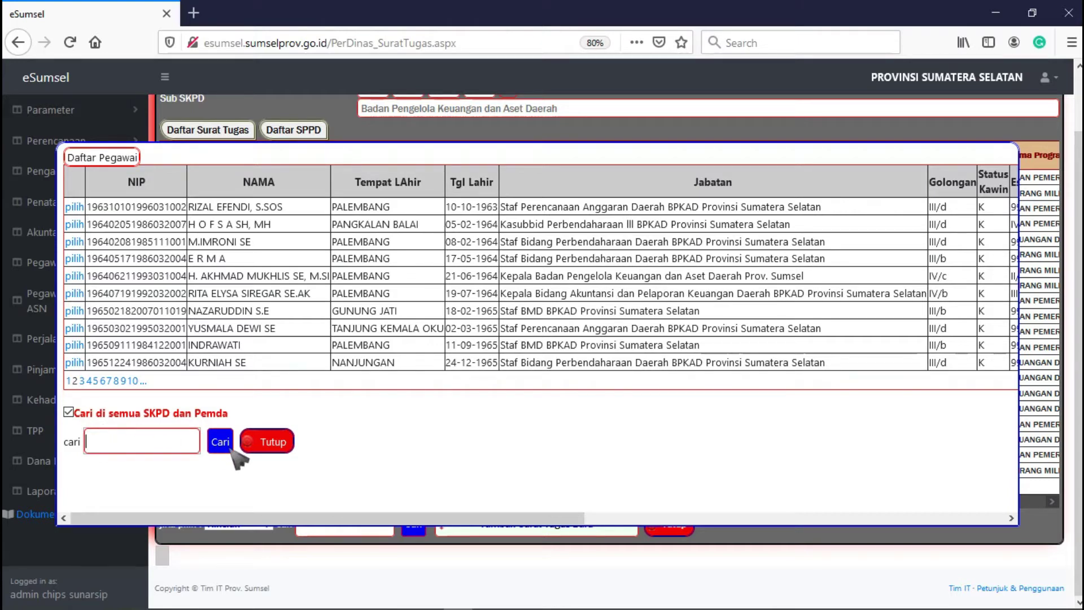
pyautogui.click(79, 411)
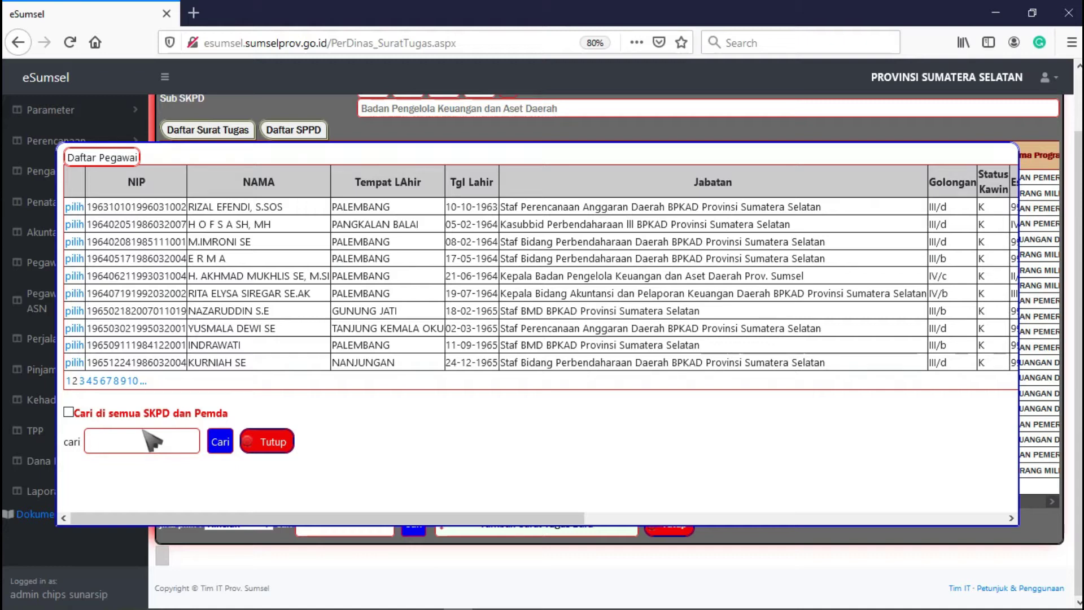
# - Search employees by the secretary's name and add the Sekretaris BPKAD as a traveller
pyautogui.click(139, 440)
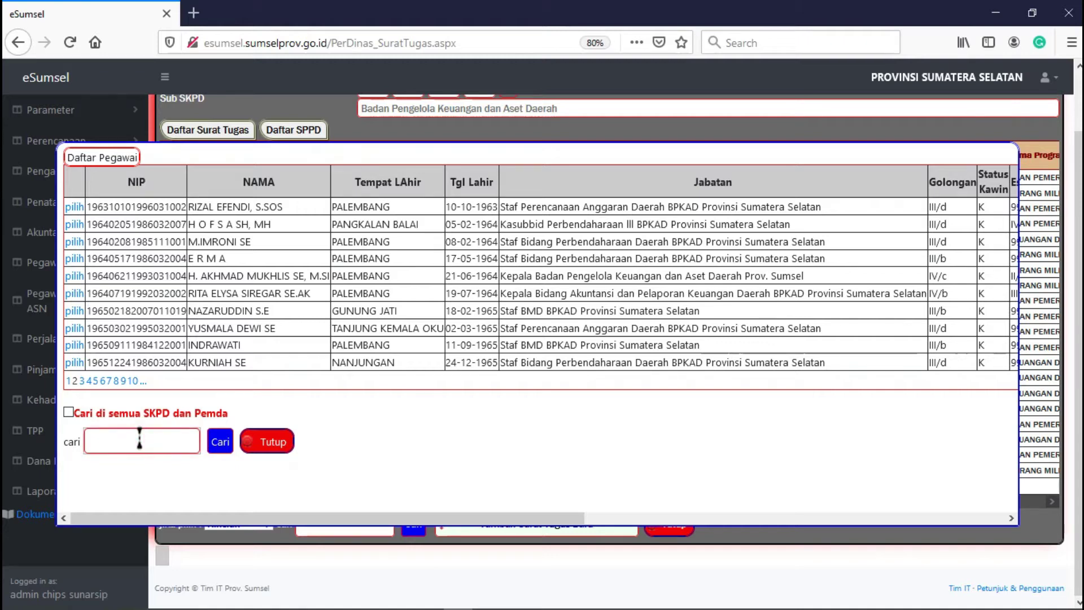
pyautogui.write('yos')
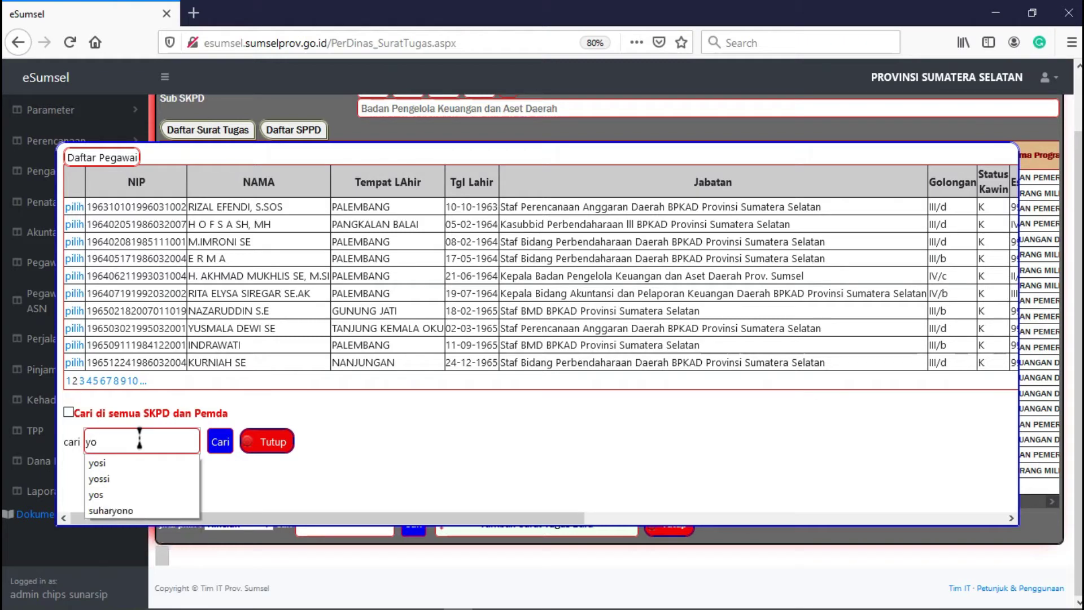
pyautogui.click(221, 444)
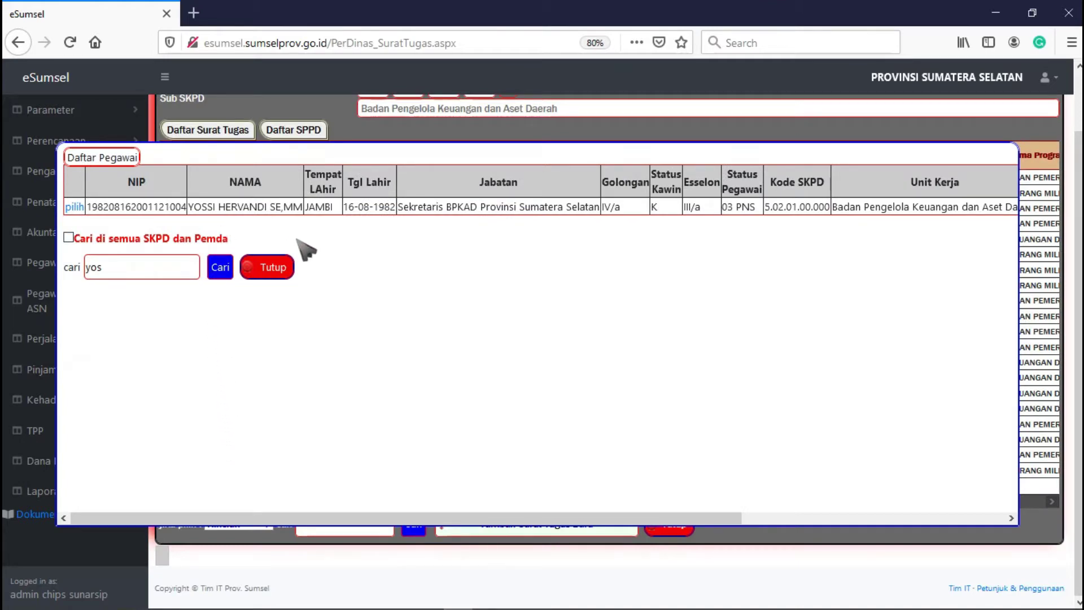
pyautogui.moveTo(421, 518); pyautogui.dragTo(695, 506)
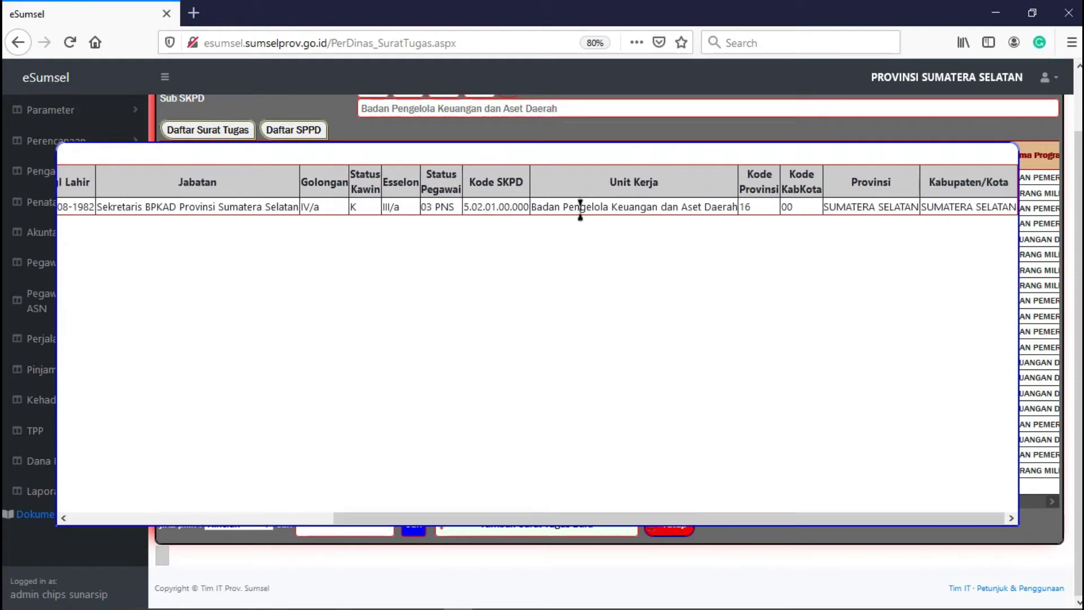
pyautogui.moveTo(600, 519); pyautogui.dragTo(230, 486)
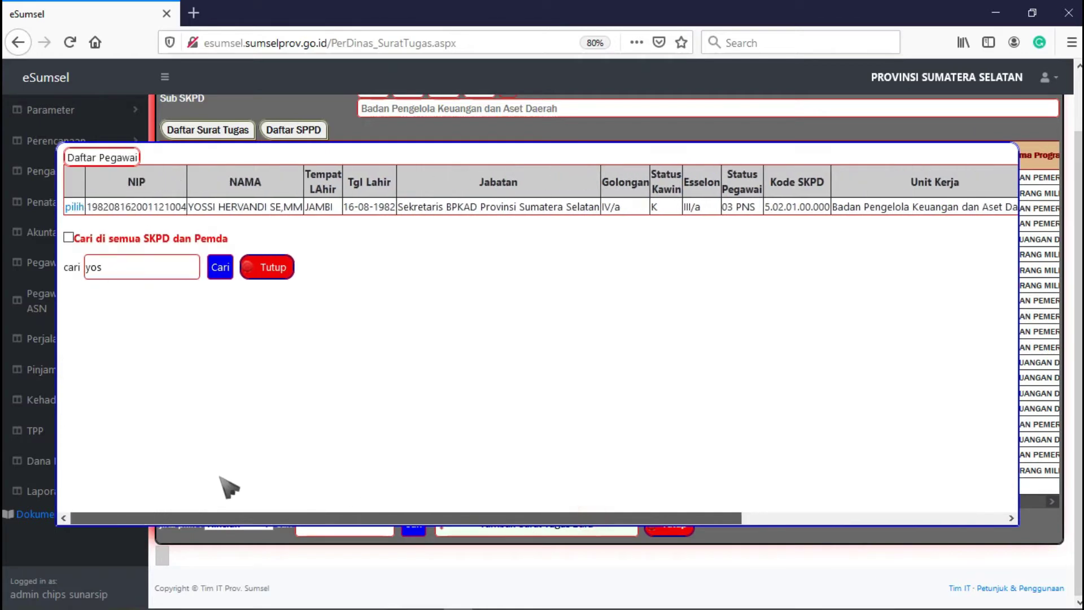
pyautogui.click(74, 207)
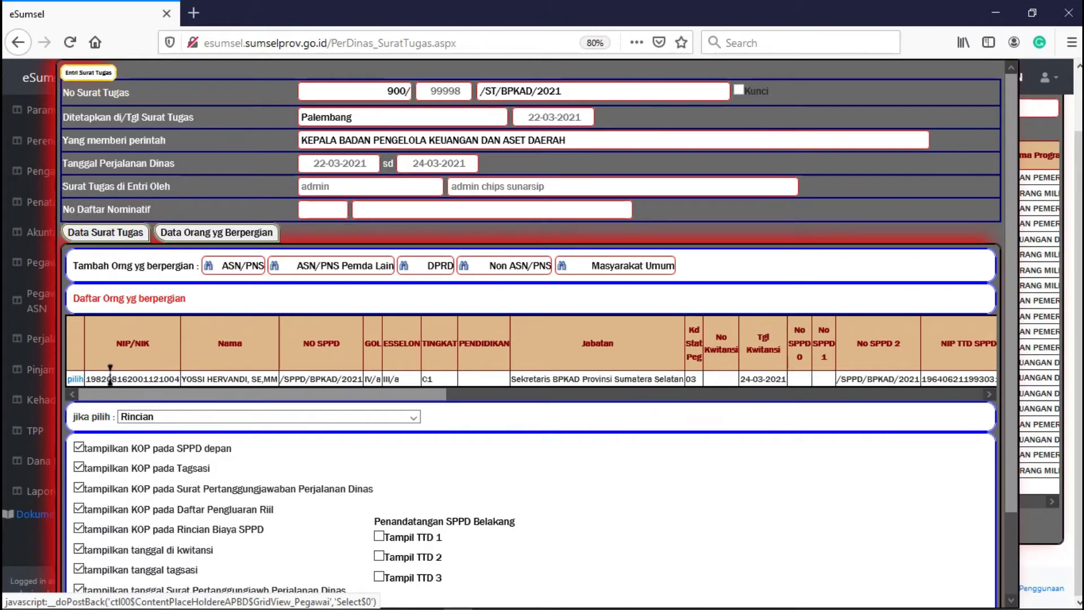
pyautogui.moveTo(175, 378); pyautogui.dragTo(288, 395)
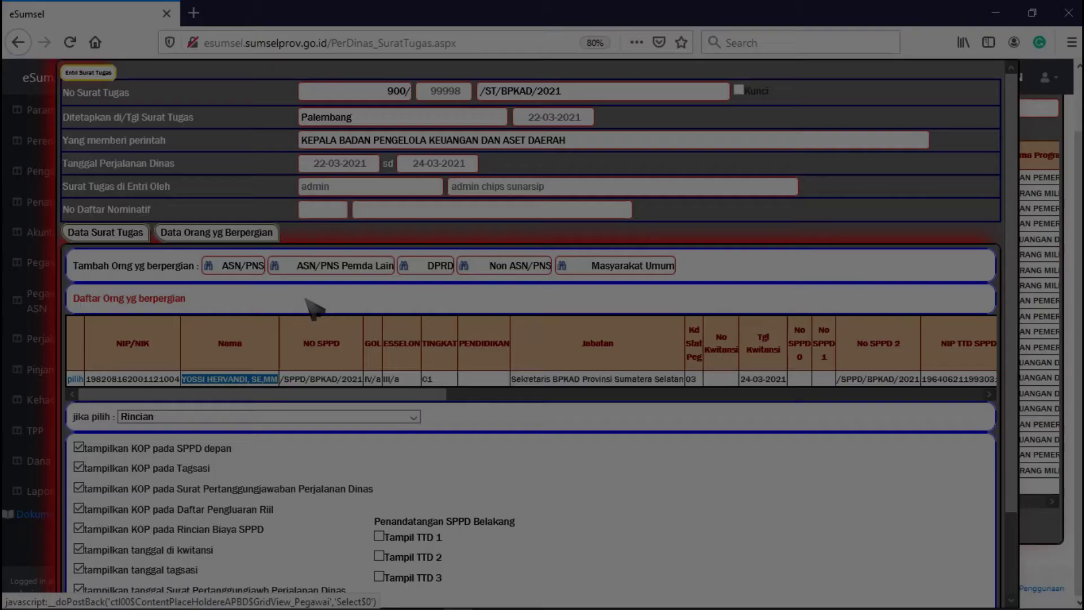
pyautogui.click(303, 298)
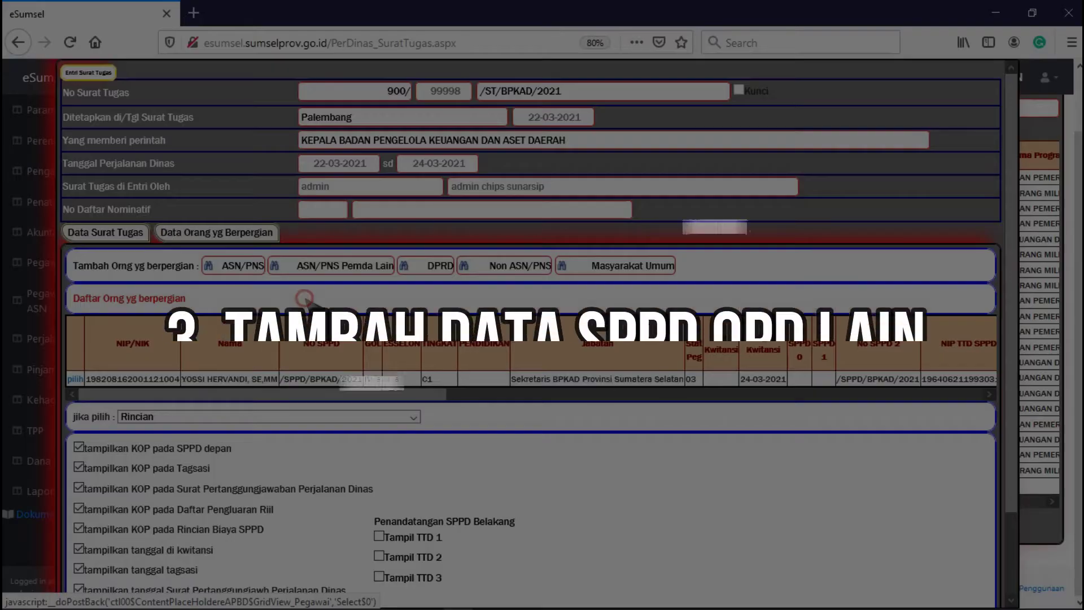
pyautogui.moveTo(390, 396); pyautogui.dragTo(334, 415)
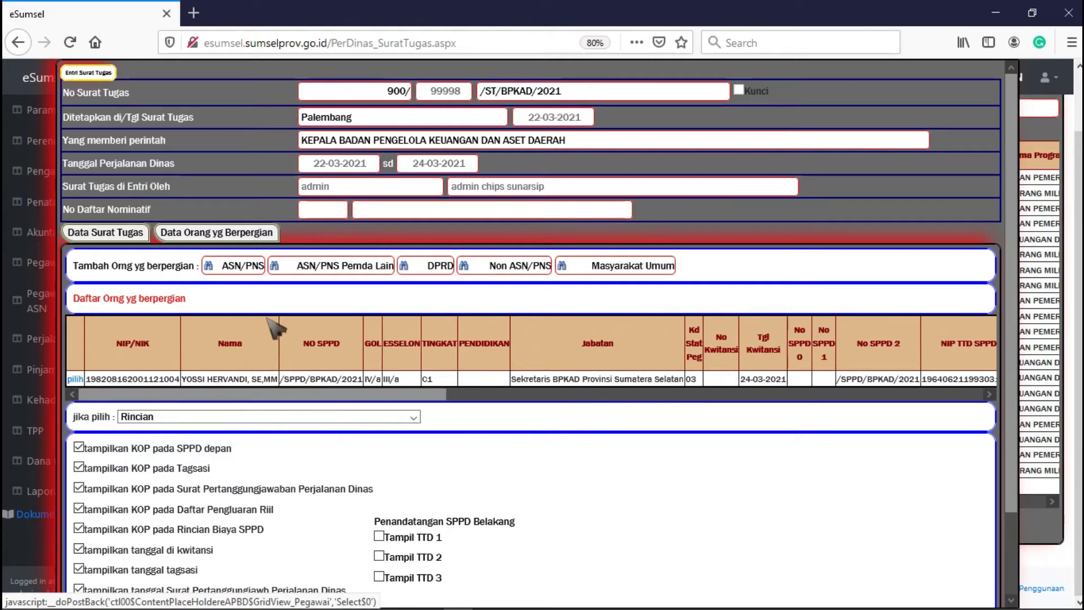
# - Start another ASN/PNS traveller and search all SKPD and Pemda for the auditor's name
pyautogui.click(222, 270)
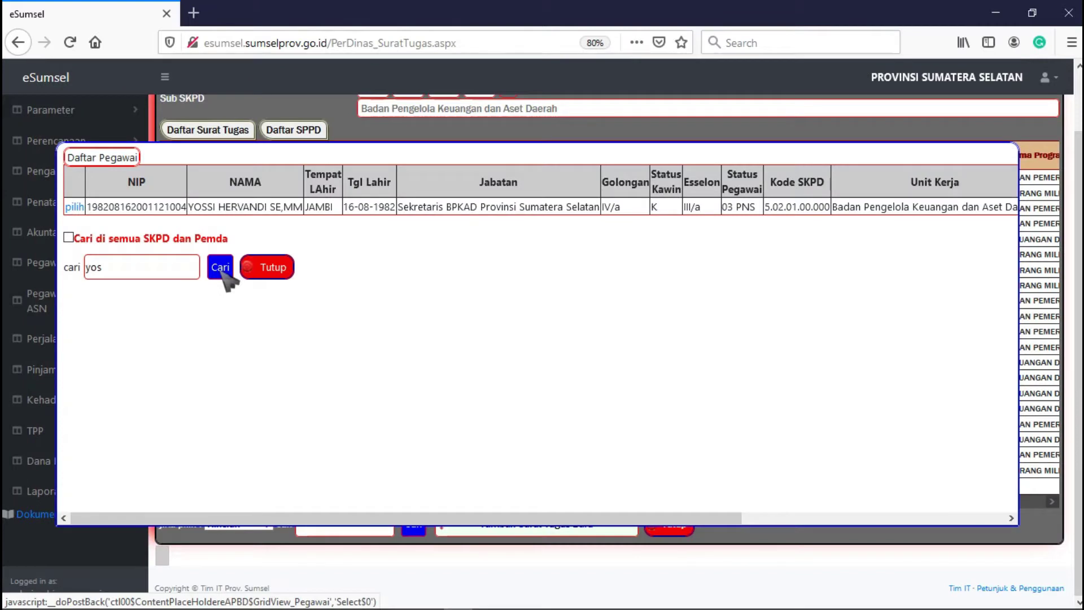
pyautogui.click(69, 237)
pyautogui.moveTo(127, 266); pyautogui.dragTo(75, 267)
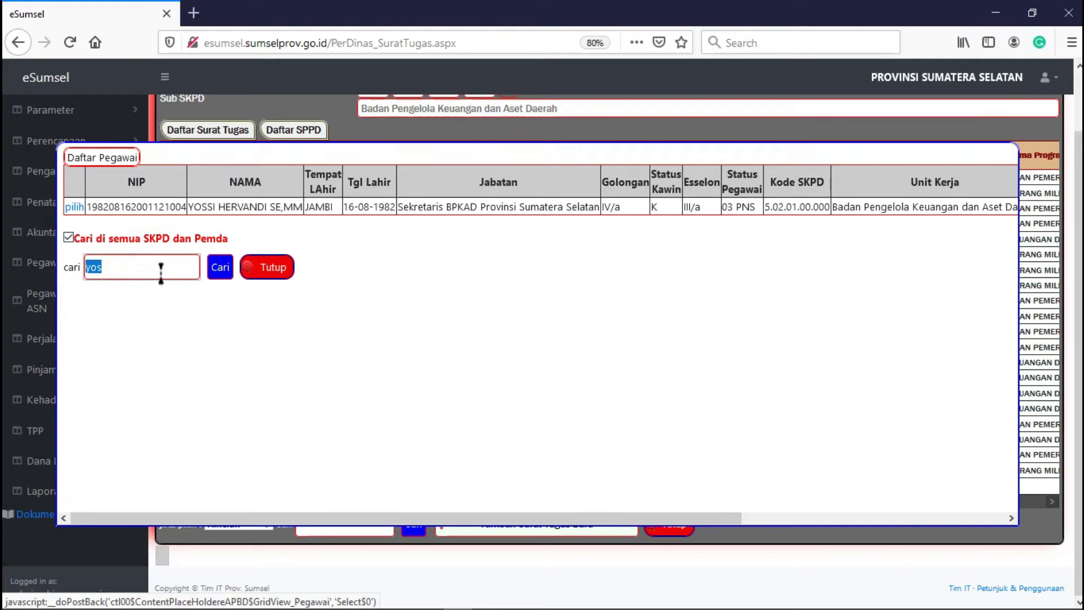
pyautogui.write('hendri')
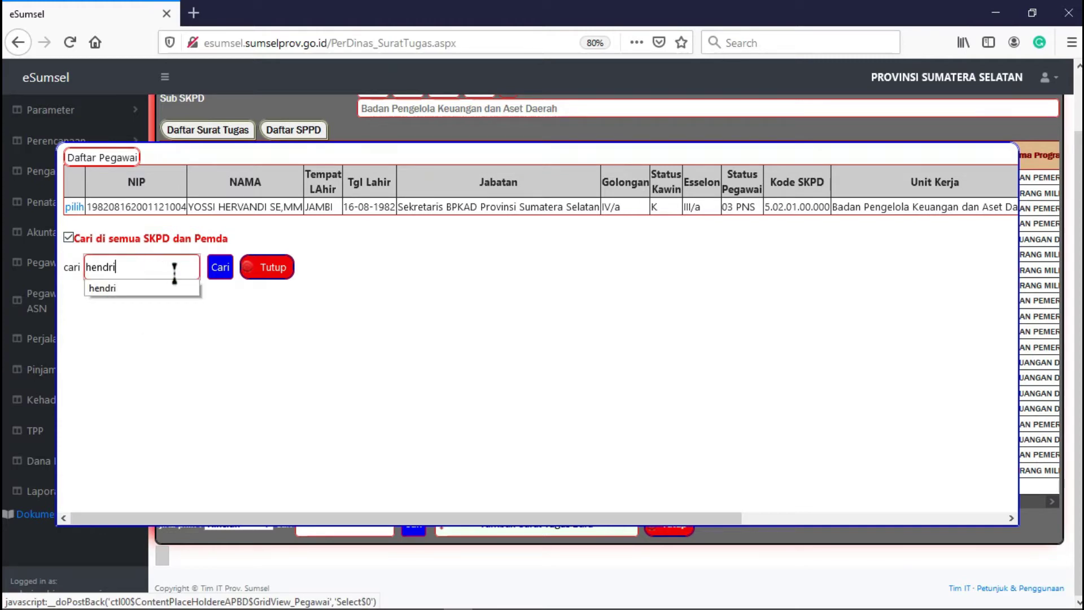
pyautogui.click(220, 270)
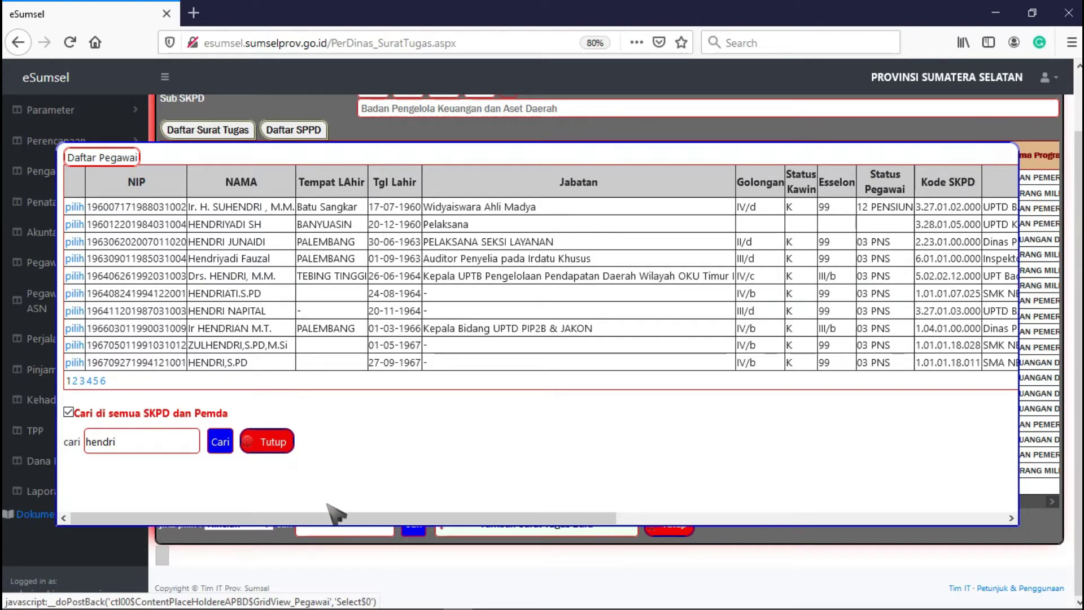
pyautogui.moveTo(329, 516); pyautogui.dragTo(491, 525)
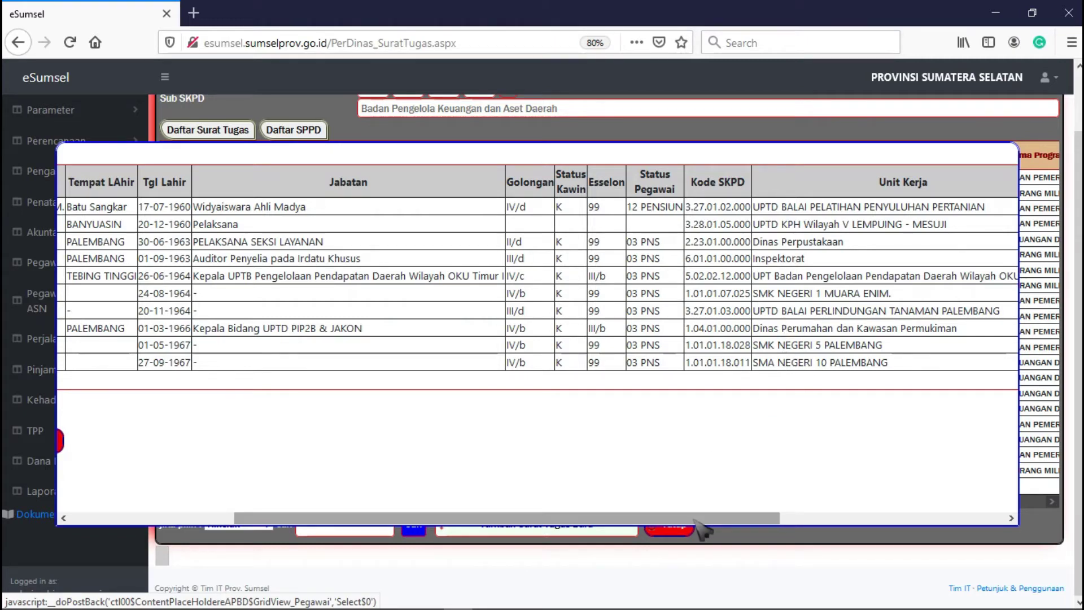
pyautogui.moveTo(698, 519); pyautogui.dragTo(470, 516)
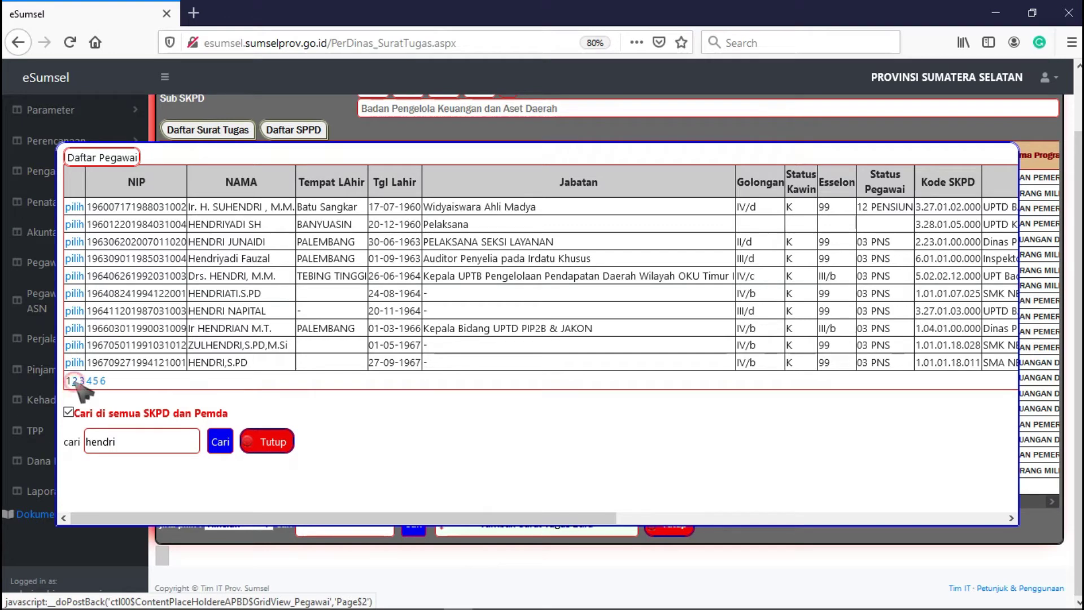
# - Page through the results and add the Inspektorat Auditor Penyelia as a traveller
pyautogui.click(75, 381)
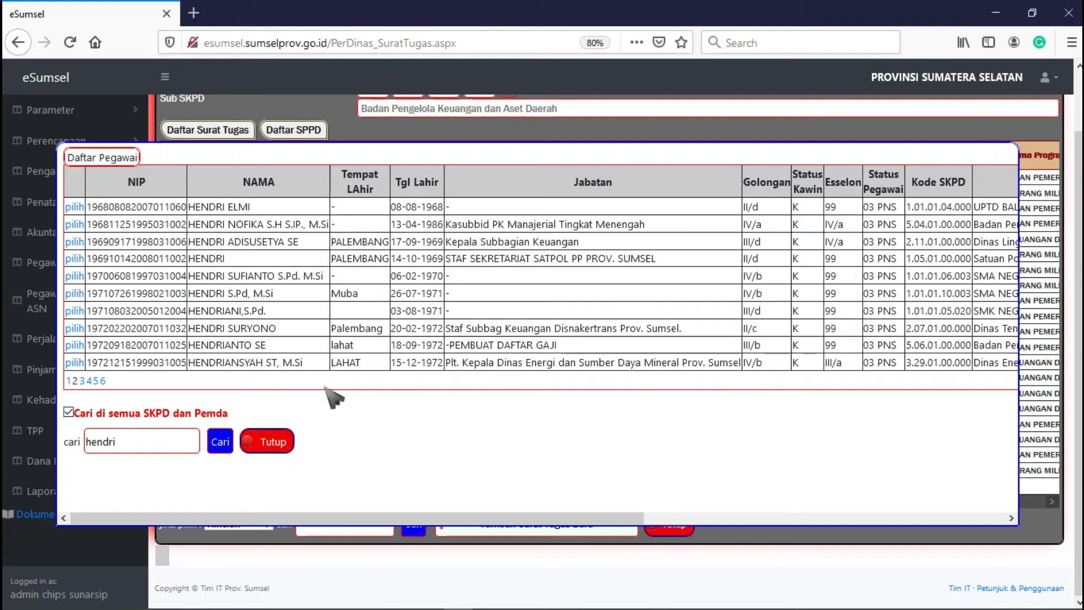
pyautogui.click(69, 381)
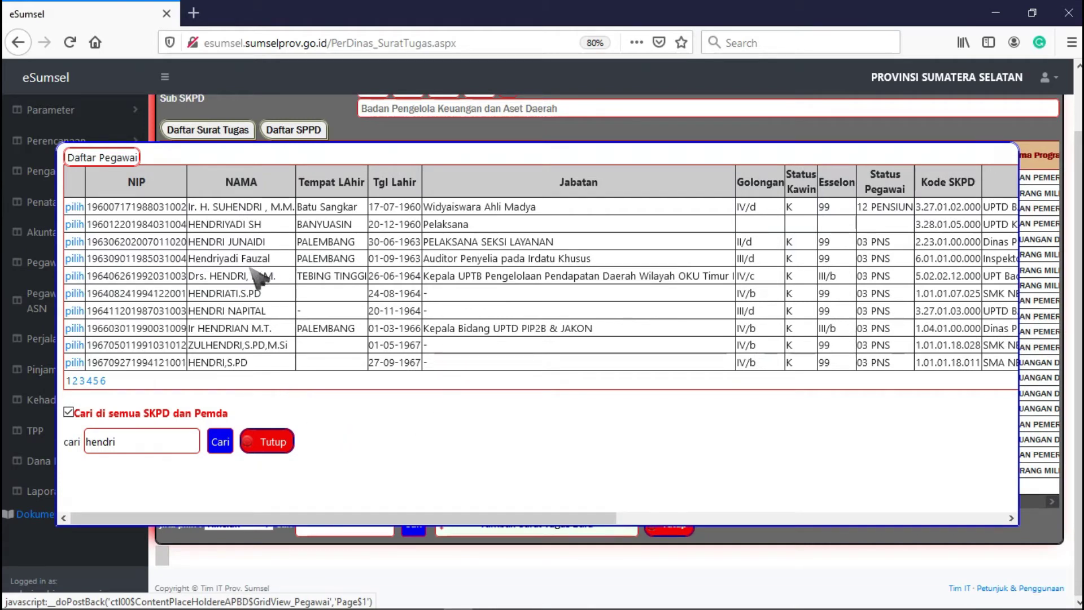
pyautogui.moveTo(188, 259); pyautogui.dragTo(270, 258)
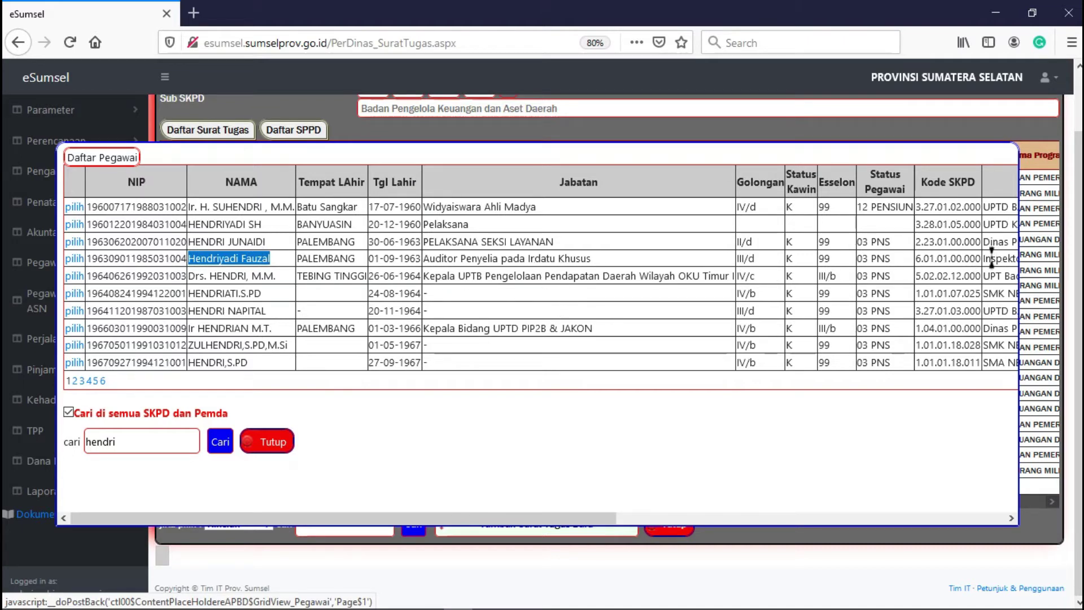
pyautogui.click(983, 248)
pyautogui.hscroll(3, 700, 499)
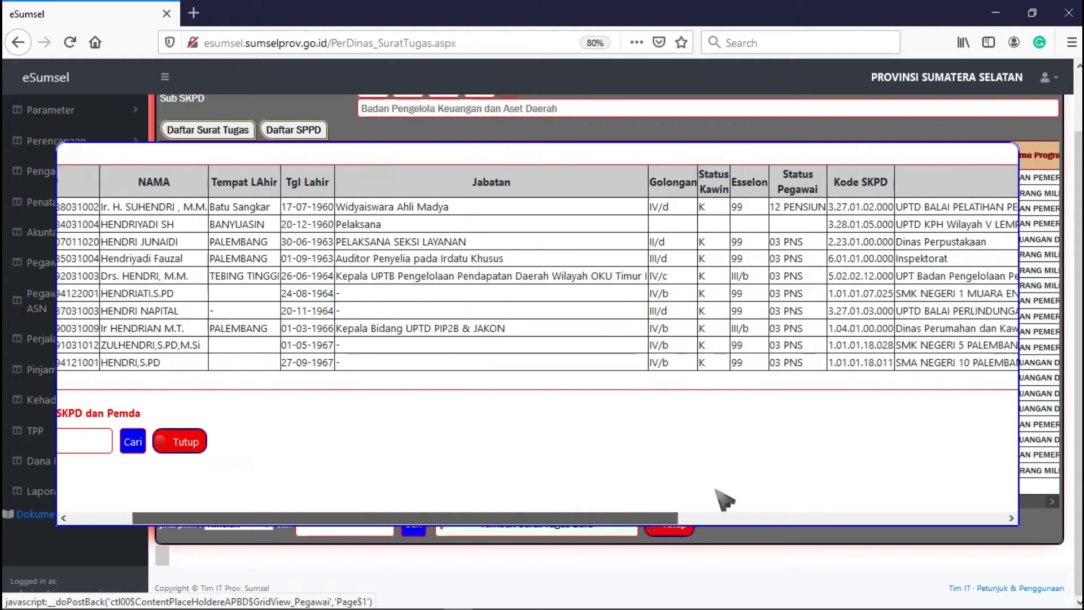
pyautogui.moveTo(950, 259); pyautogui.dragTo(896, 259)
pyautogui.click(935, 259)
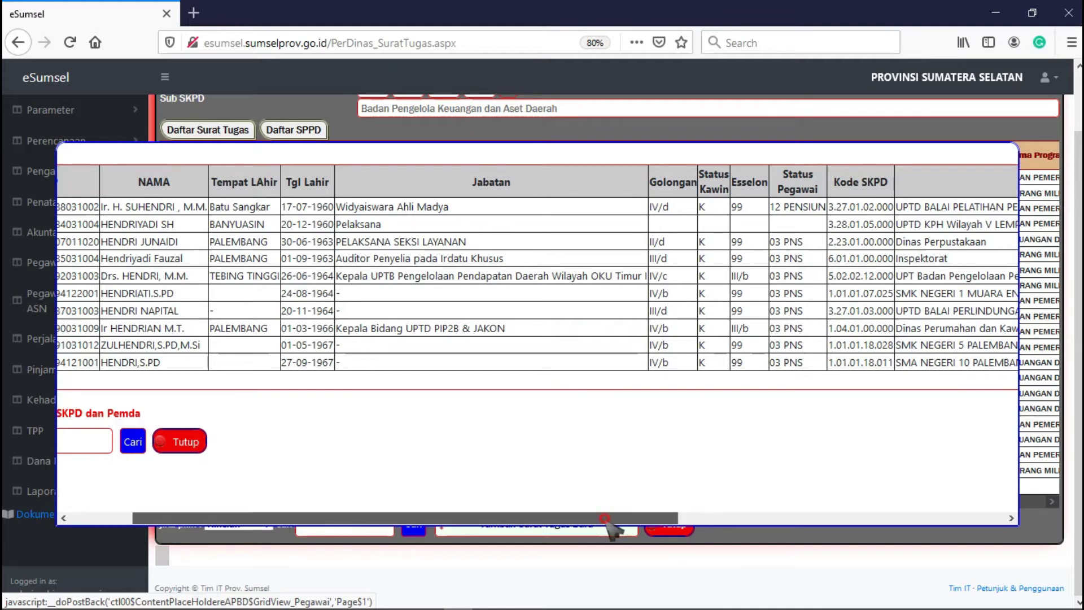
pyautogui.hscroll(-3, 508, 517)
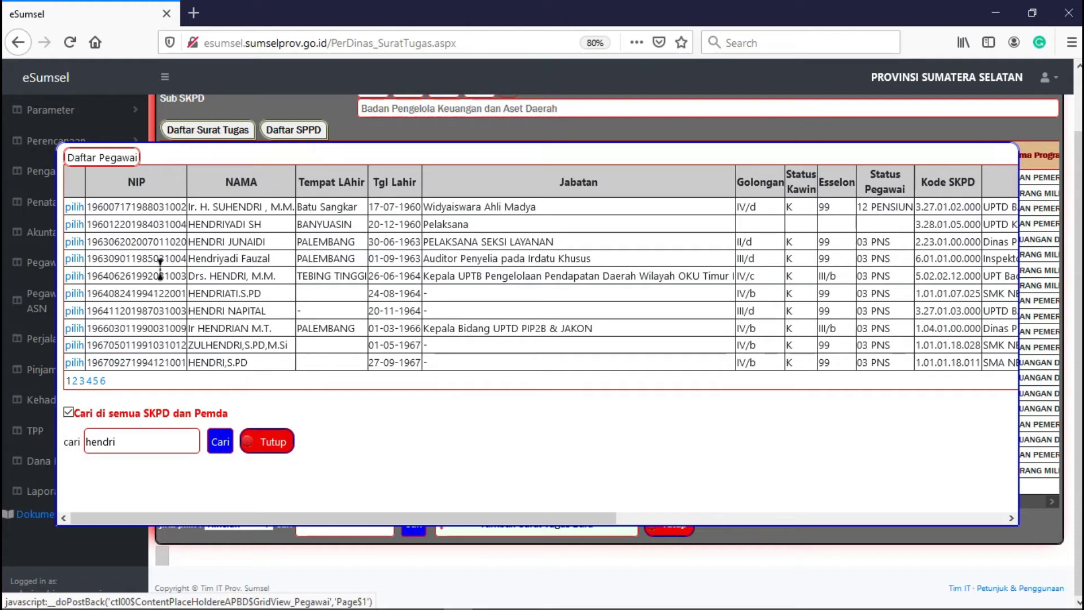
pyautogui.click(75, 259)
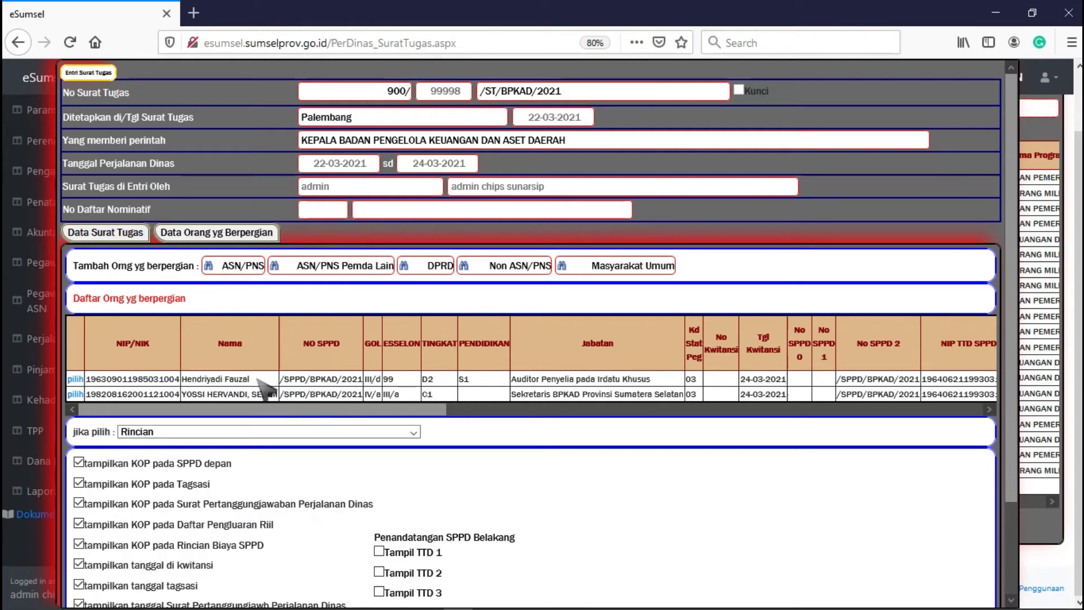
pyautogui.moveTo(254, 378); pyautogui.dragTo(182, 379)
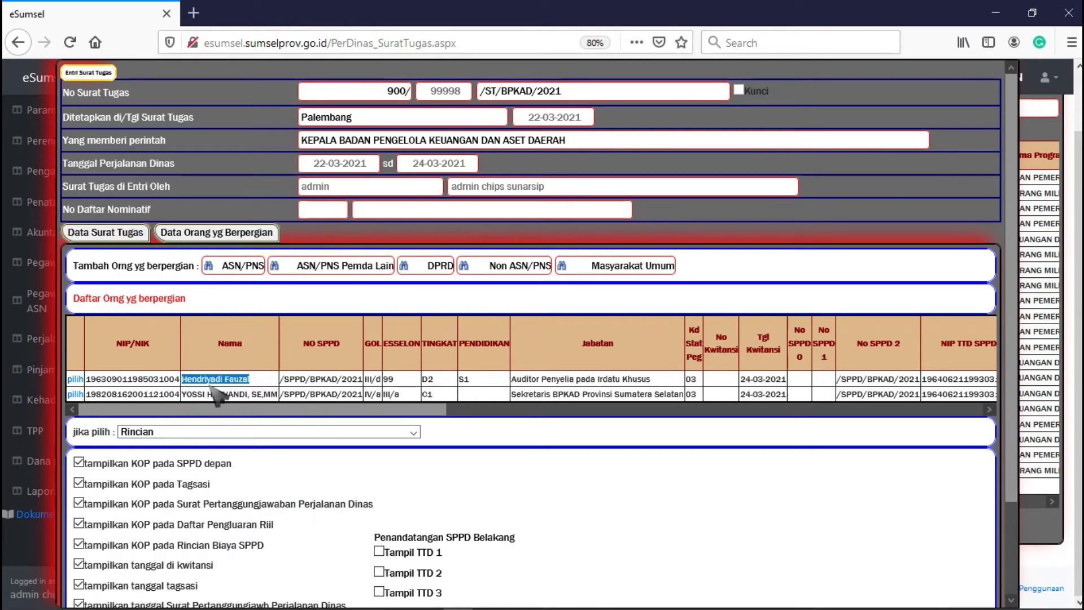
pyautogui.click(272, 379)
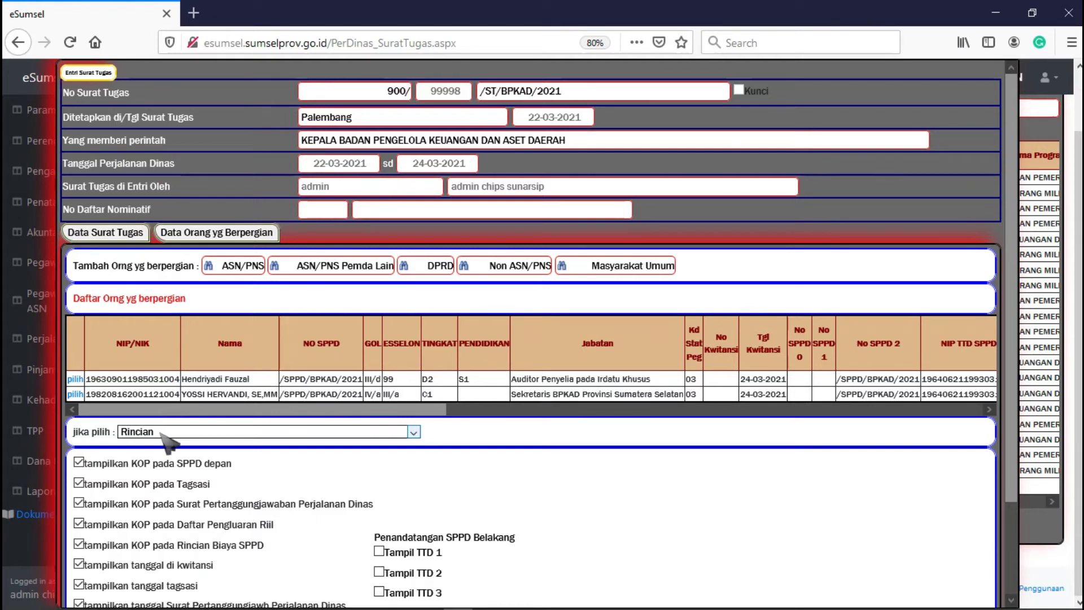
pyautogui.click(159, 432)
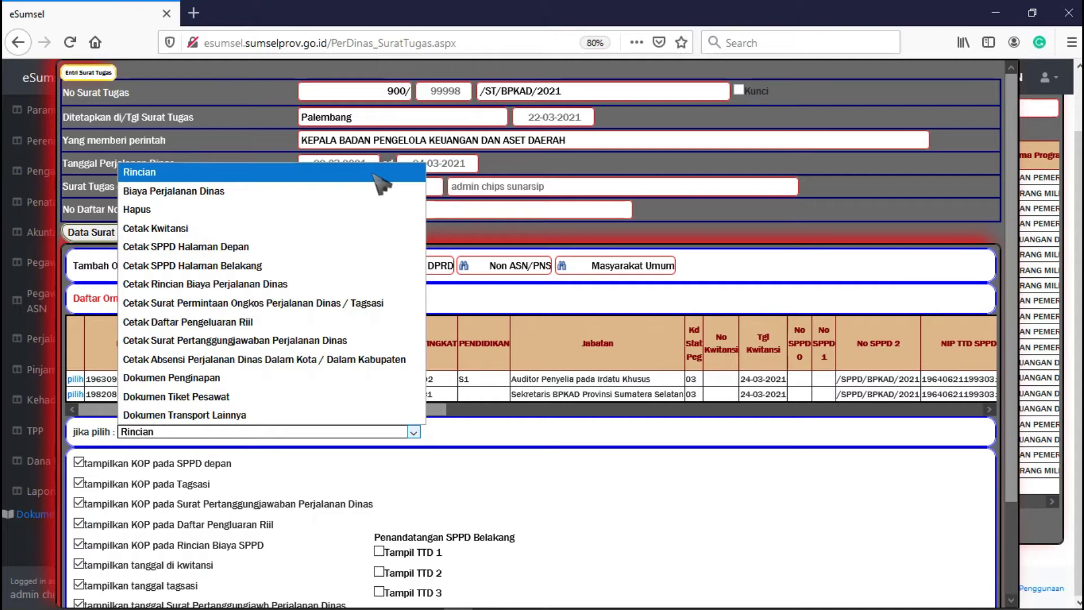
pyautogui.click(184, 173)
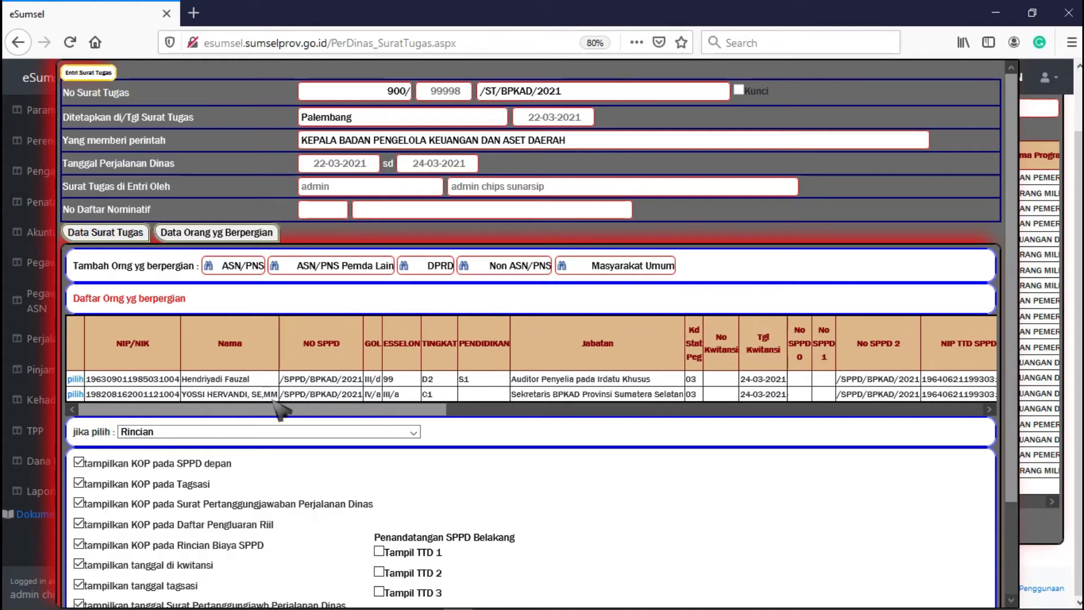
# - Open the secretary's Rincian SPPD and enter prefix 940/ with sequence number 00300
pyautogui.click(72, 400)
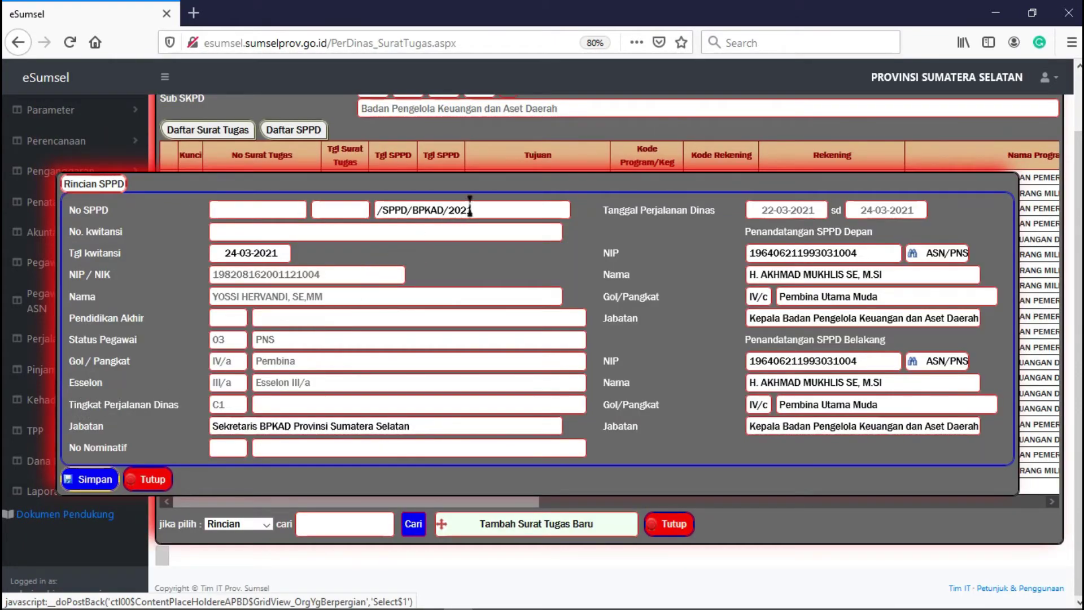
pyautogui.moveTo(491, 210); pyautogui.dragTo(366, 210)
pyautogui.click(265, 210)
pyautogui.write('94')
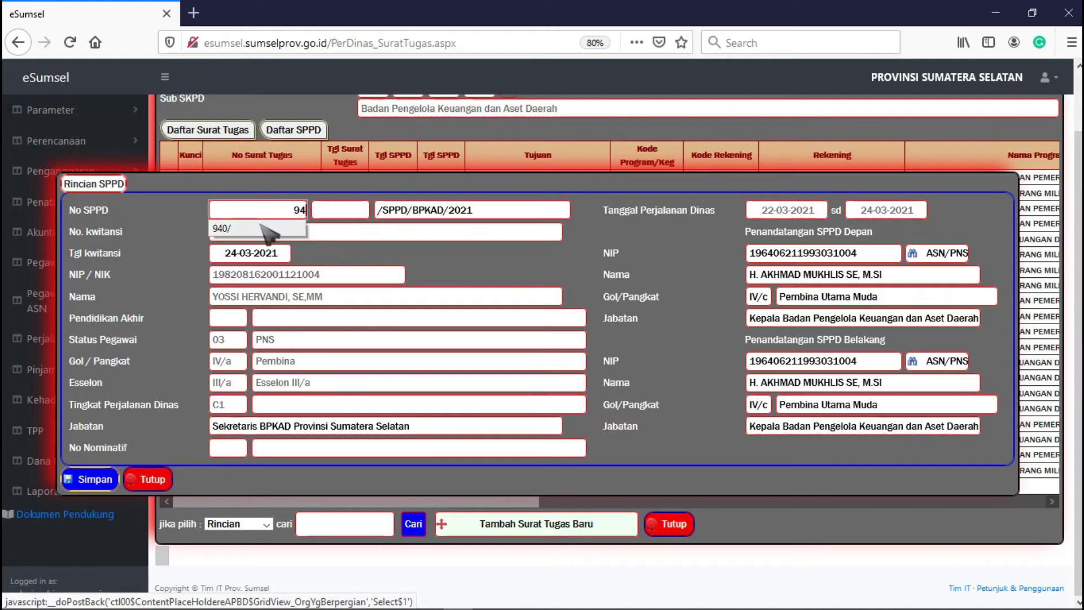
pyautogui.click(261, 227)
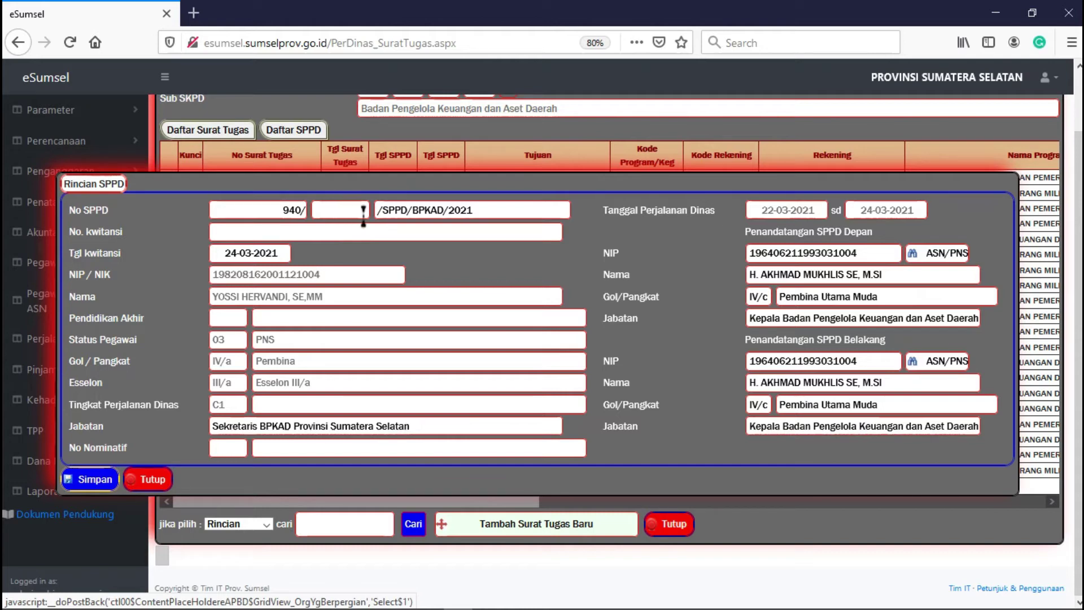
pyautogui.click(363, 210)
pyautogui.write('0030')
pyautogui.write('0')
# - Change the sequence number to 00333 by mistake, then restore it to 00300
pyautogui.moveTo(366, 210); pyautogui.dragTo(315, 210)
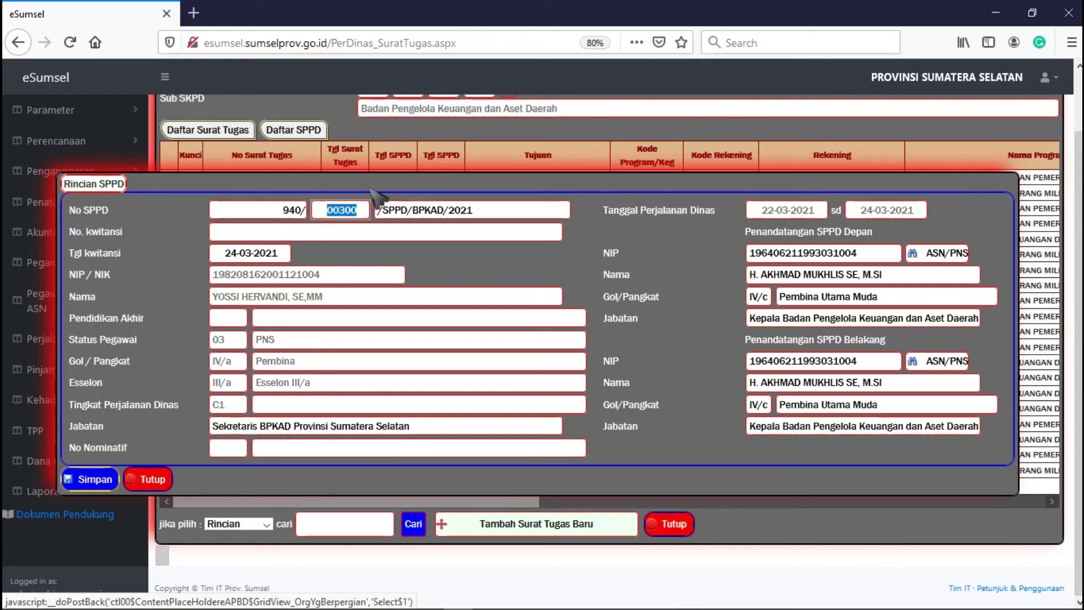
pyautogui.write('00333')
pyautogui.click(351, 193)
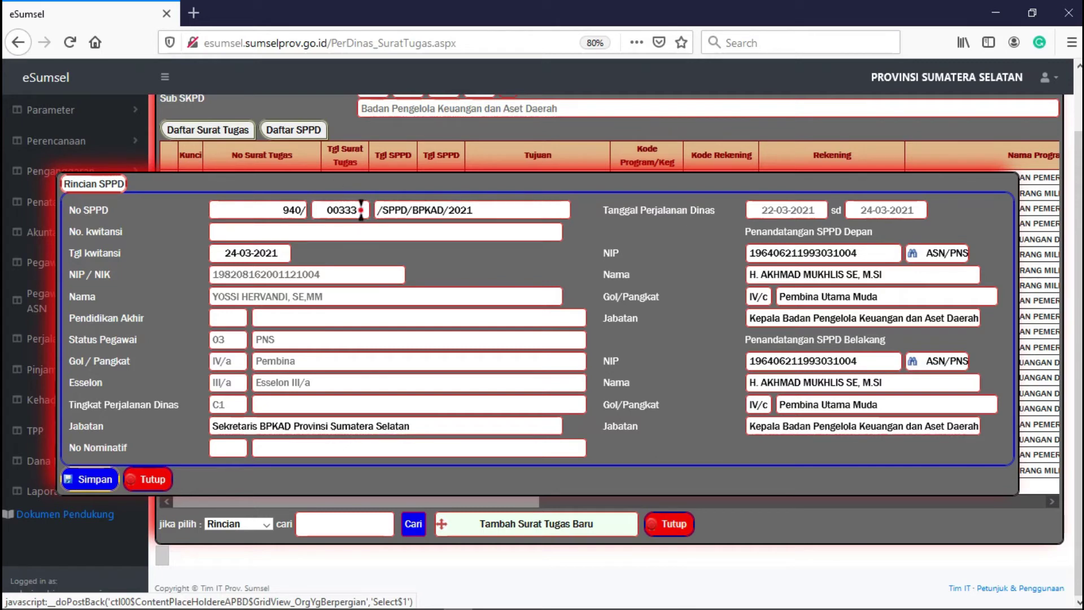
pyautogui.moveTo(363, 210); pyautogui.dragTo(305, 210)
pyautogui.press('BackSpace')
pyautogui.write('00300')
pyautogui.click(346, 183)
# - Keep the receipt date at 24-03-2021 and re-paste the traveller's position title
pyautogui.click(279, 253)
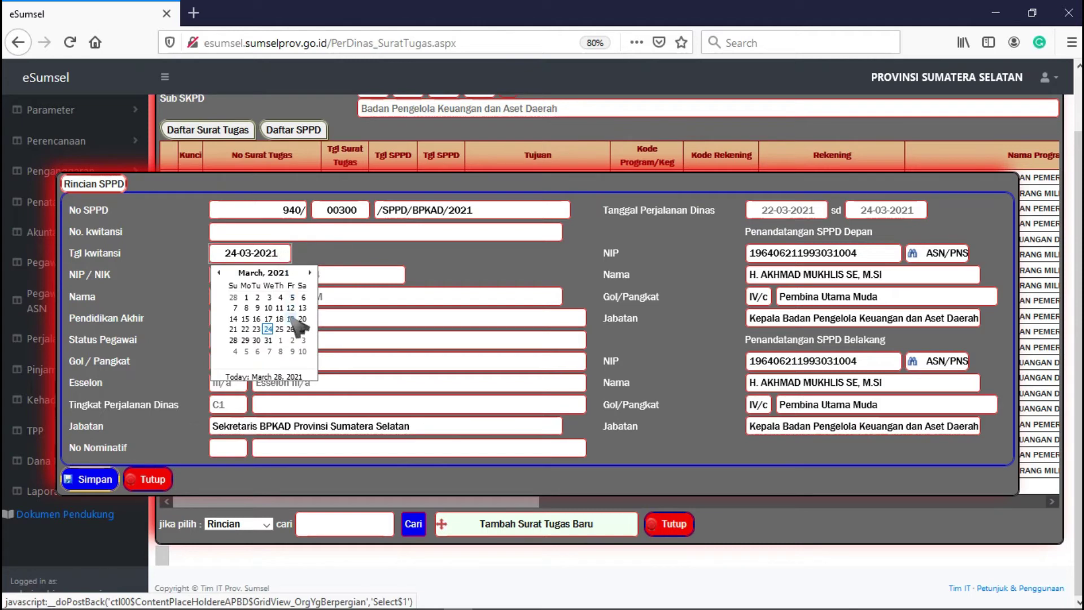
pyautogui.click(310, 272)
pyautogui.click(219, 272)
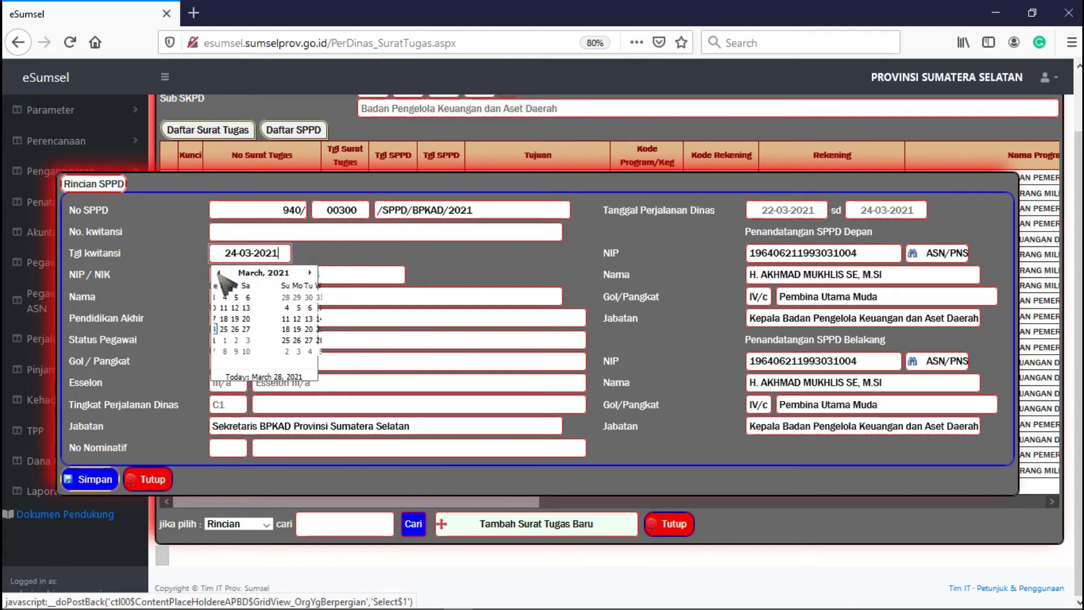
pyautogui.click(323, 249)
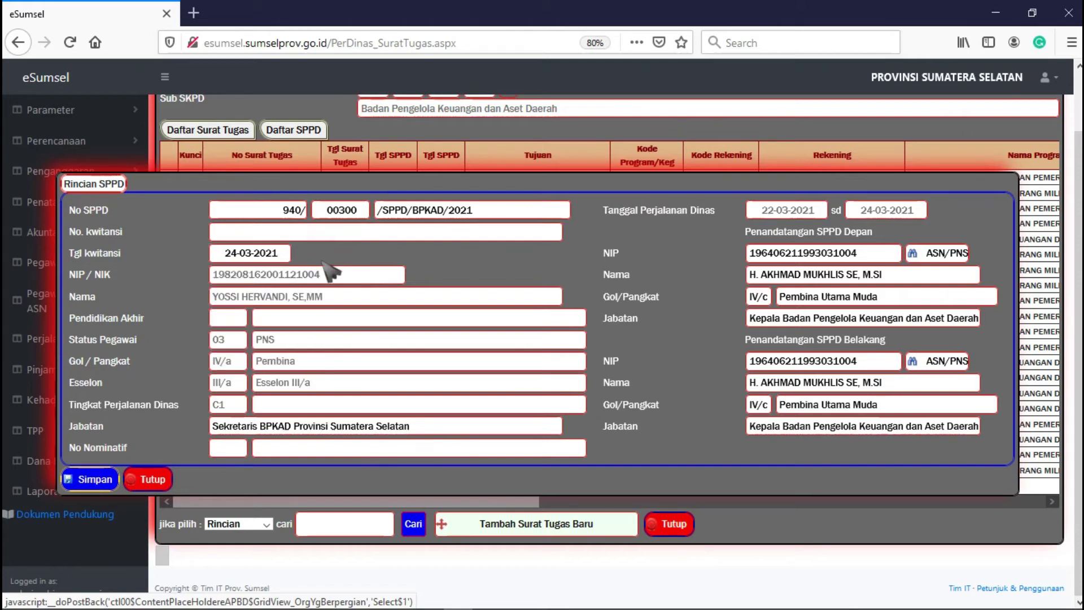
pyautogui.click(428, 423)
pyautogui.moveTo(408, 426); pyautogui.dragTo(201, 426)
pyautogui.hotkey('ctrl', 'c')
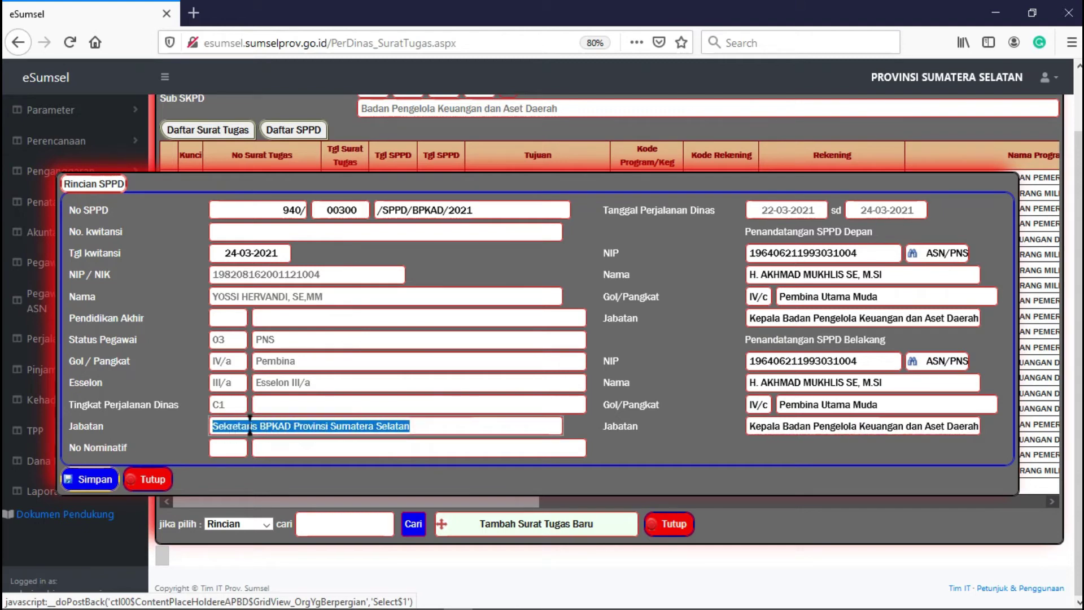
pyautogui.press('BackSpace')
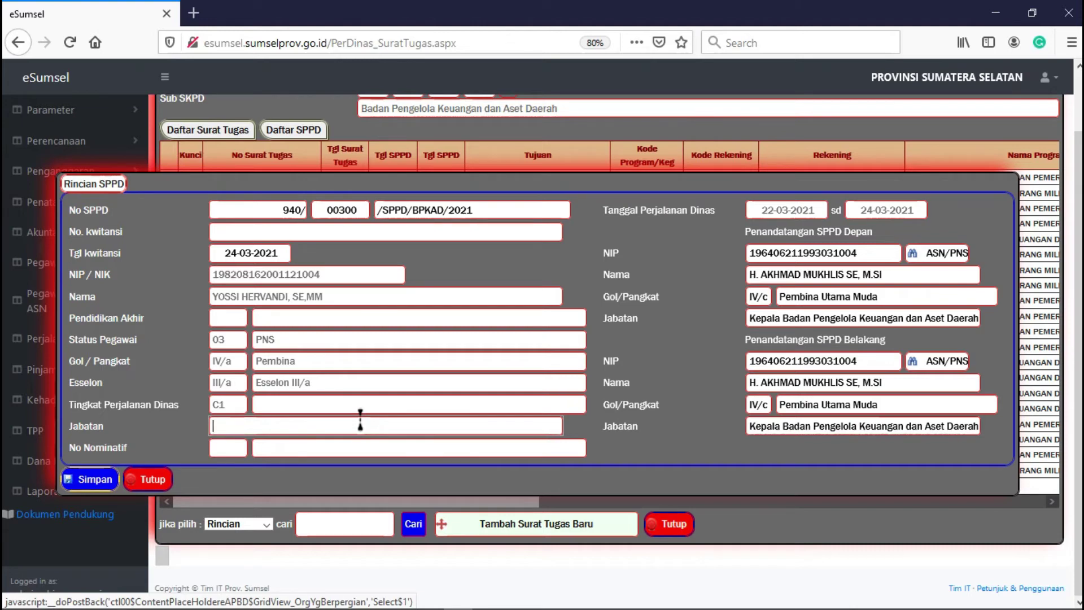
pyautogui.hotkey('ctrl', 'v')
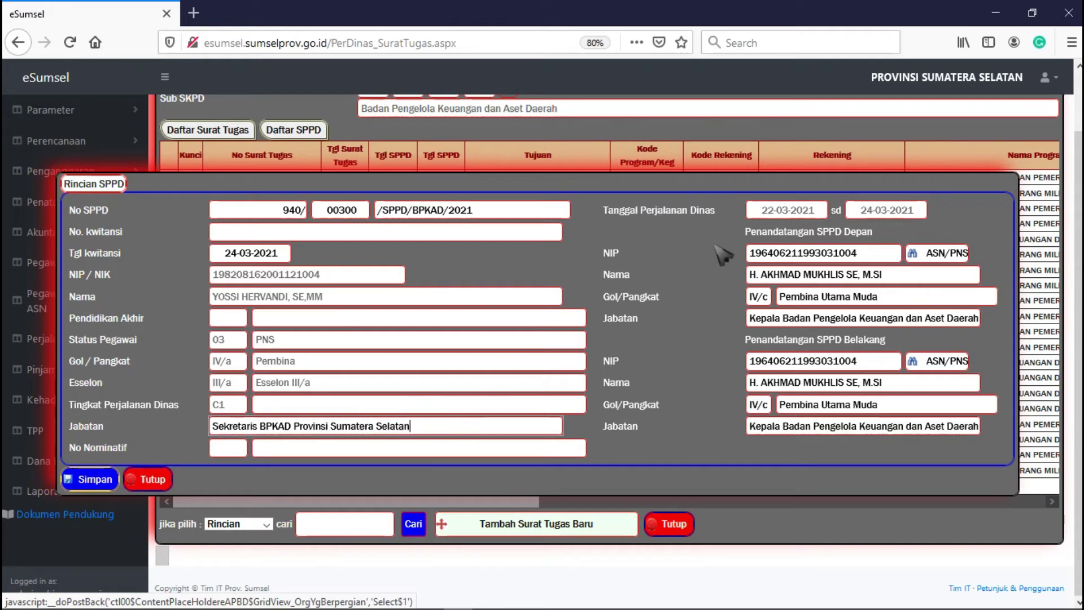
# - Review the front and back signatory sections, then save the SPPD details
pyautogui.moveTo(742, 231); pyautogui.dragTo(887, 232)
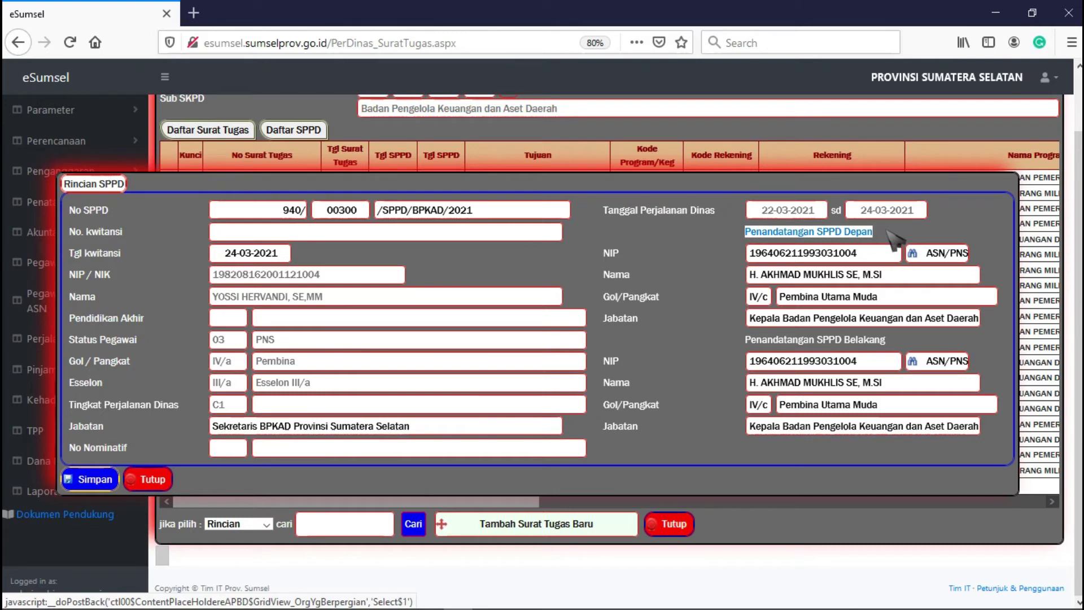
pyautogui.click(916, 233)
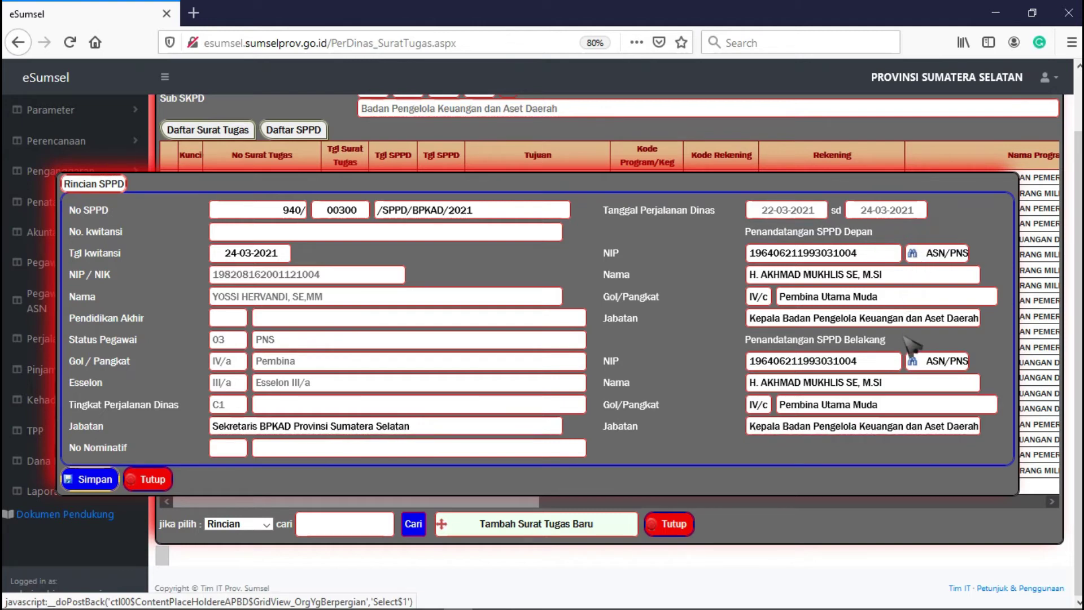
pyautogui.moveTo(885, 340); pyautogui.dragTo(747, 356)
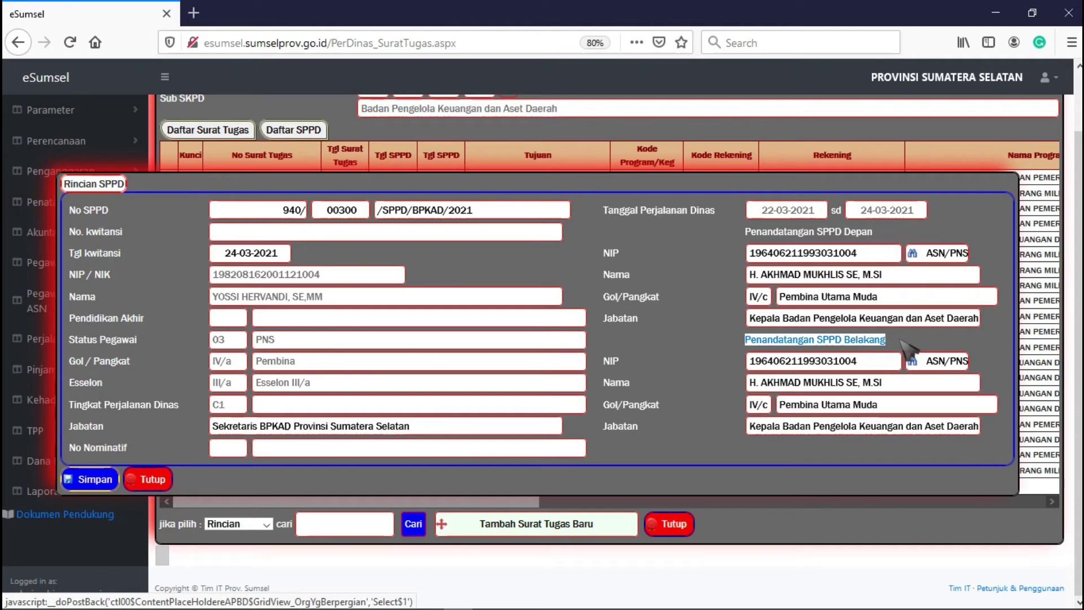
pyautogui.click(901, 341)
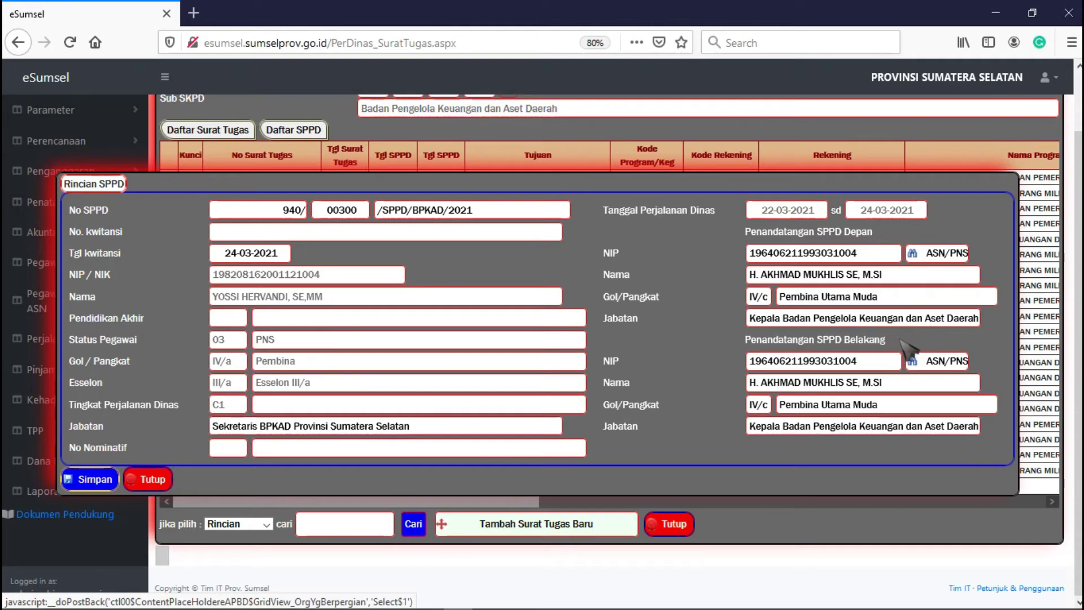
pyautogui.click(90, 486)
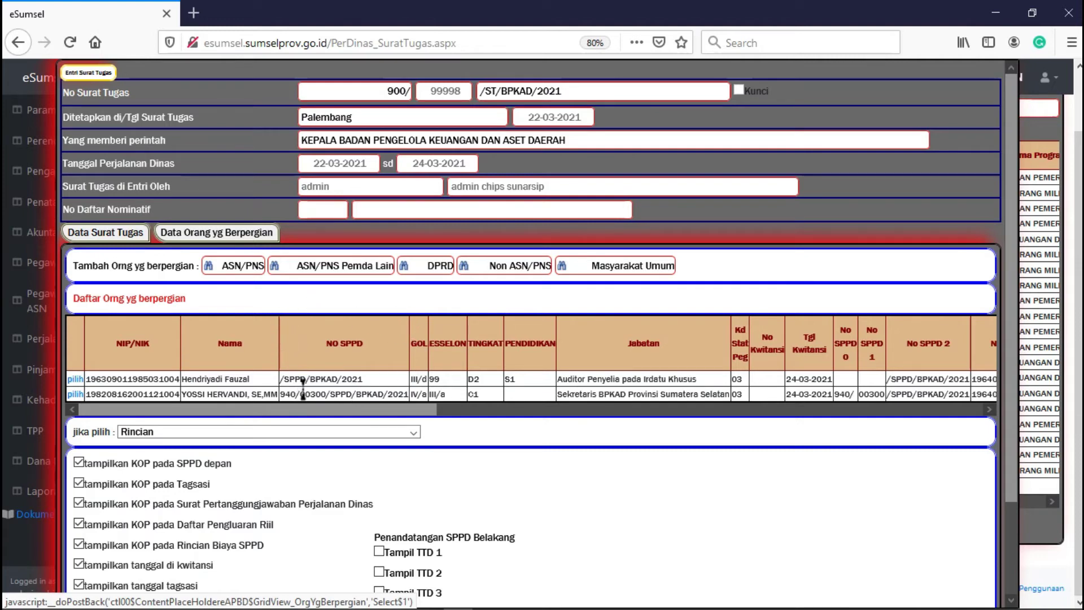
pyautogui.moveTo(326, 393); pyautogui.dragTo(280, 393)
pyautogui.moveTo(361, 404); pyautogui.dragTo(488, 437)
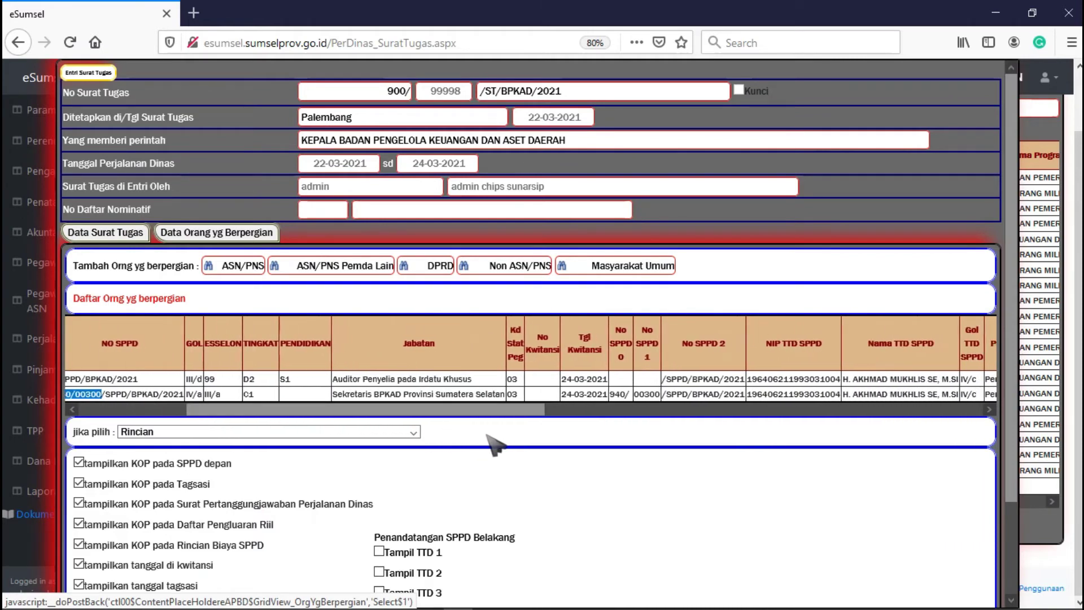
pyautogui.doubleClick(642, 394)
pyautogui.click(646, 379)
pyautogui.moveTo(535, 411); pyautogui.dragTo(351, 433)
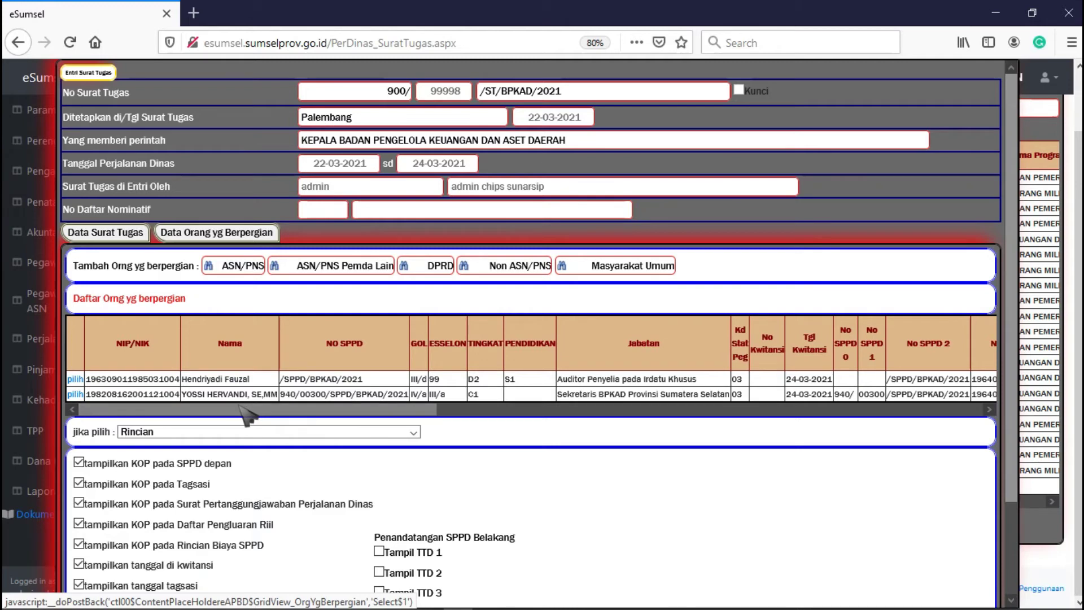
# - Give the first-listed traveller SPPD prefix 940/ and sequence 301, then save it
pyautogui.click(76, 380)
pyautogui.click(293, 209)
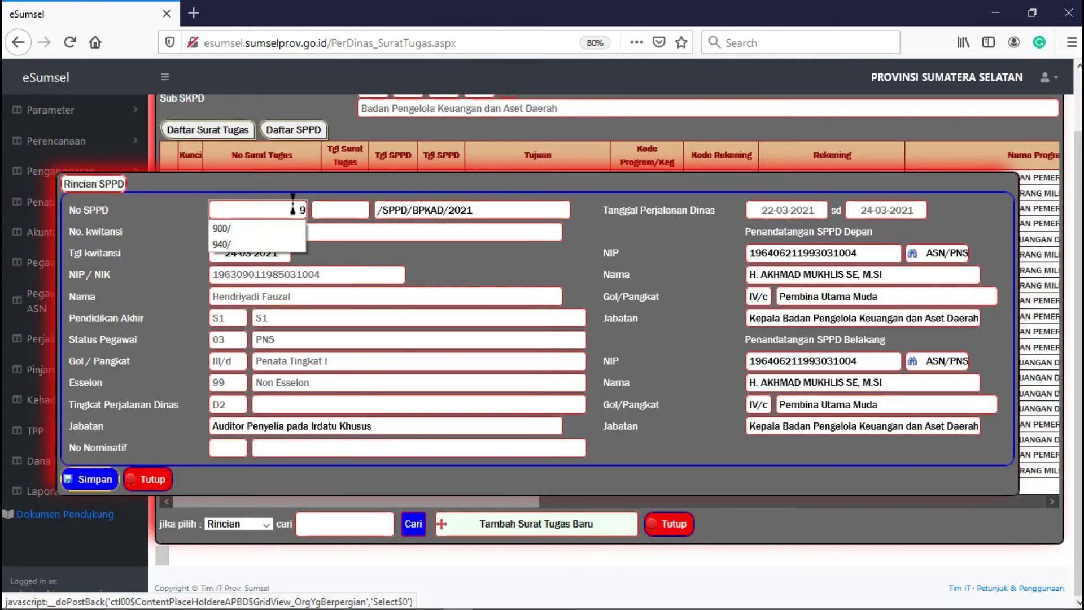
pyautogui.write('940/')
pyautogui.press('Tab')
pyautogui.write('3')
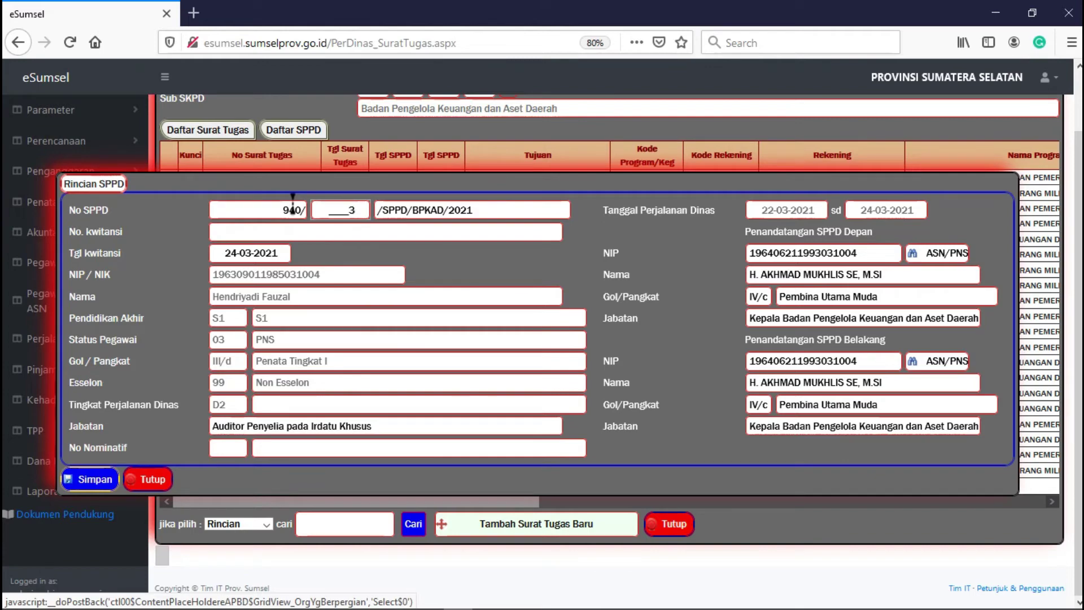
pyautogui.write('01')
pyautogui.click(105, 479)
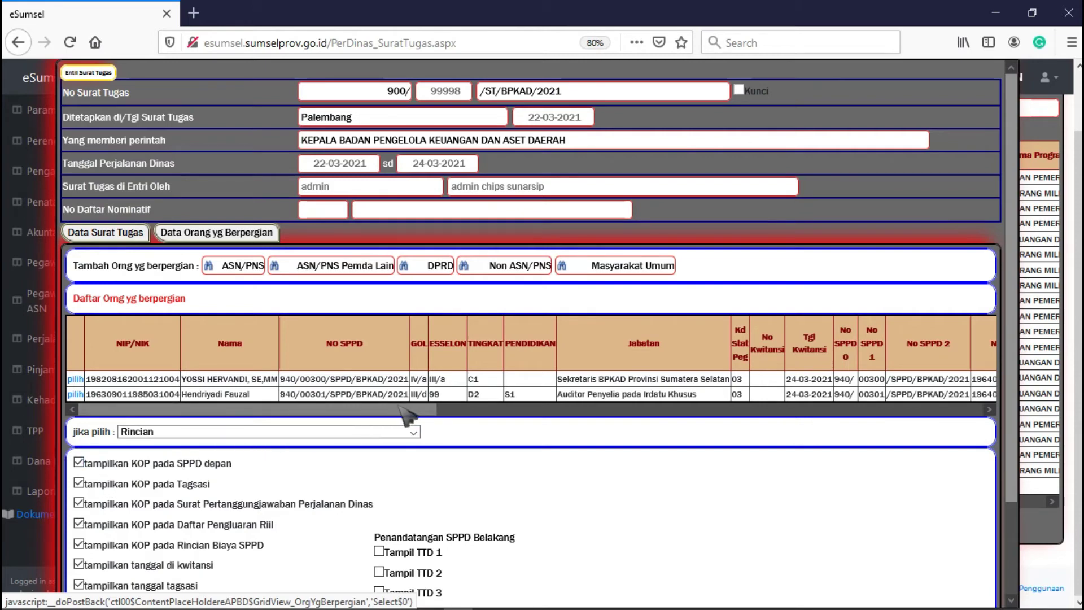
pyautogui.moveTo(327, 379); pyautogui.dragTo(276, 381)
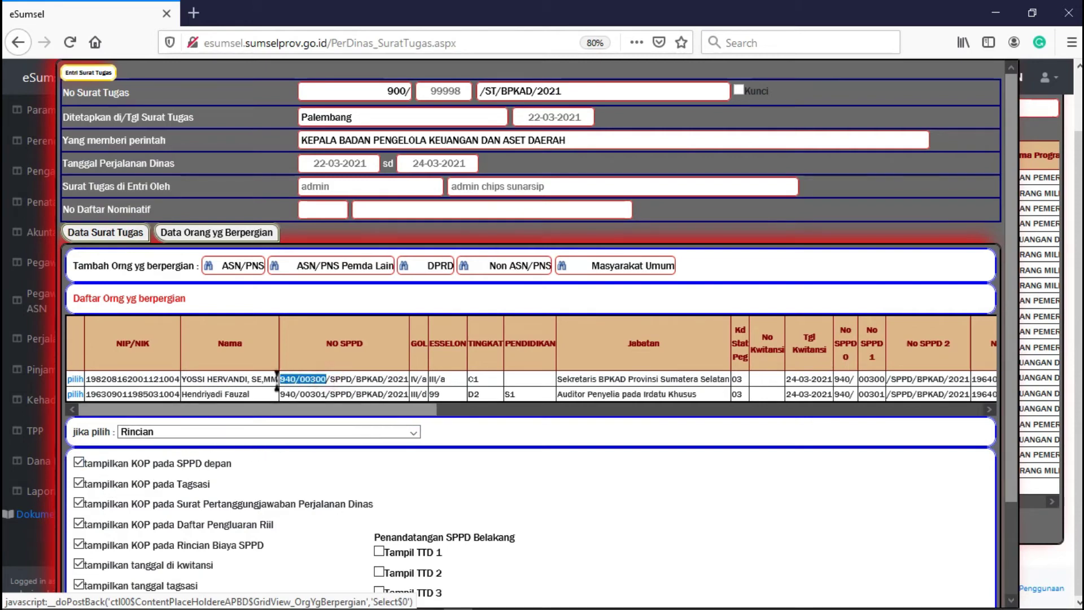
pyautogui.click(343, 381)
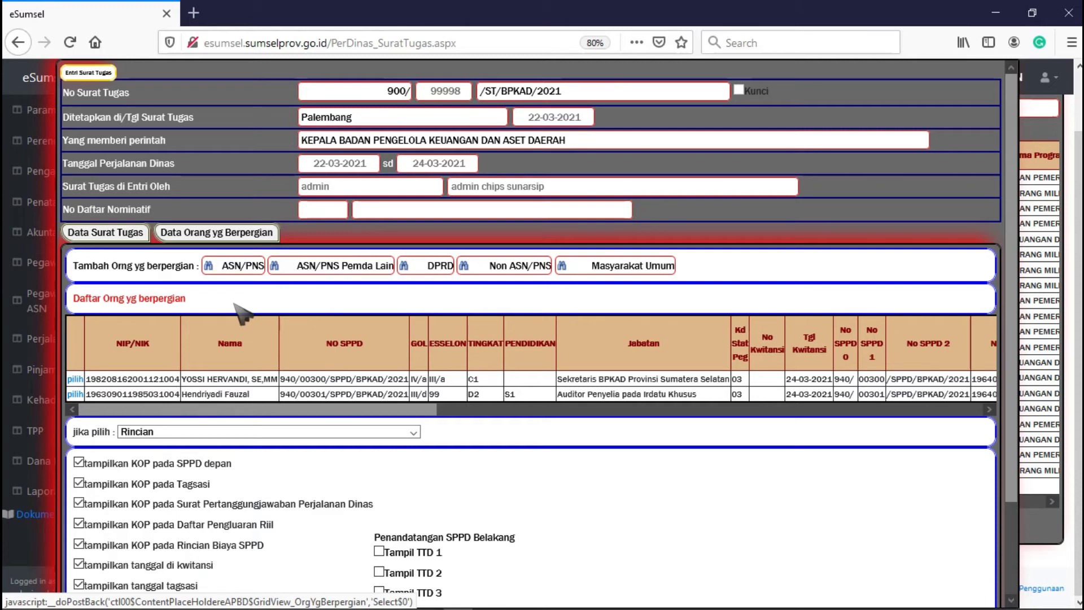
# - Add another ASN/PNS employee as traveller, set SPPD prefix 940/, and close the form
pyautogui.click(232, 269)
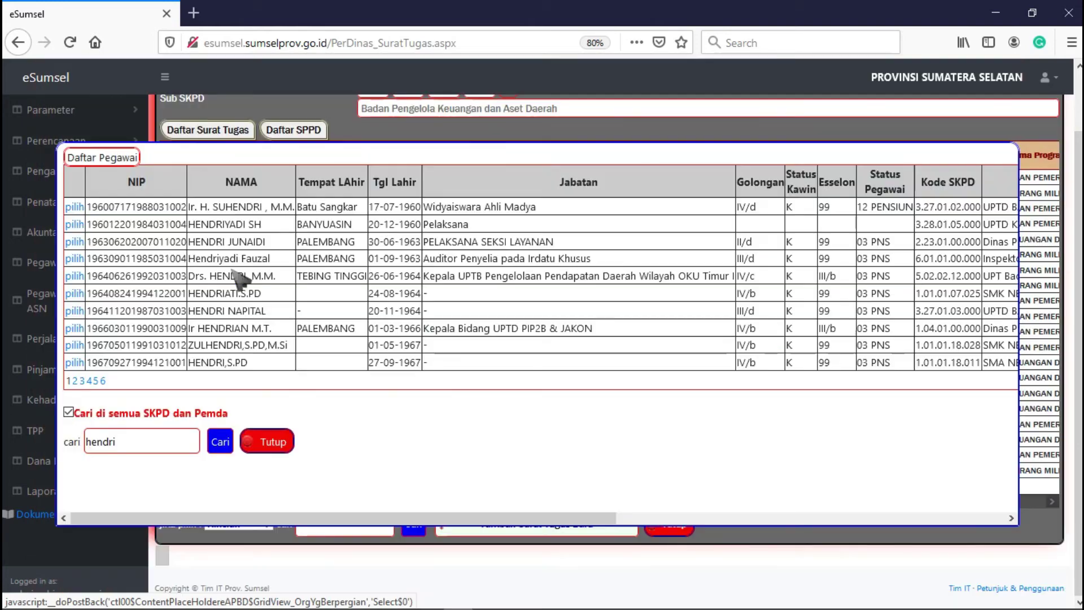
pyautogui.click(74, 311)
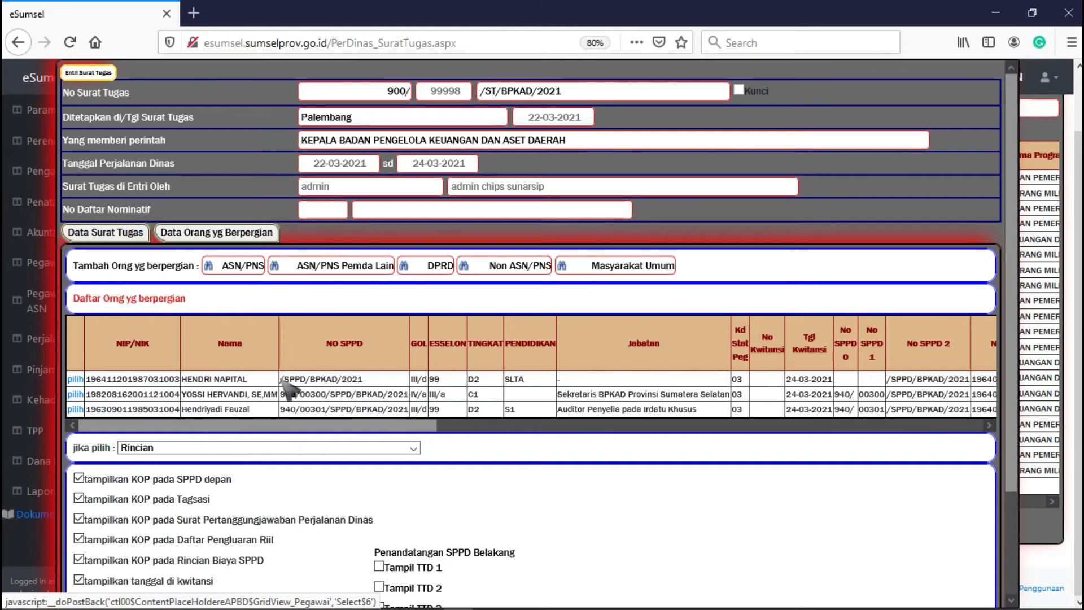
pyautogui.click(75, 379)
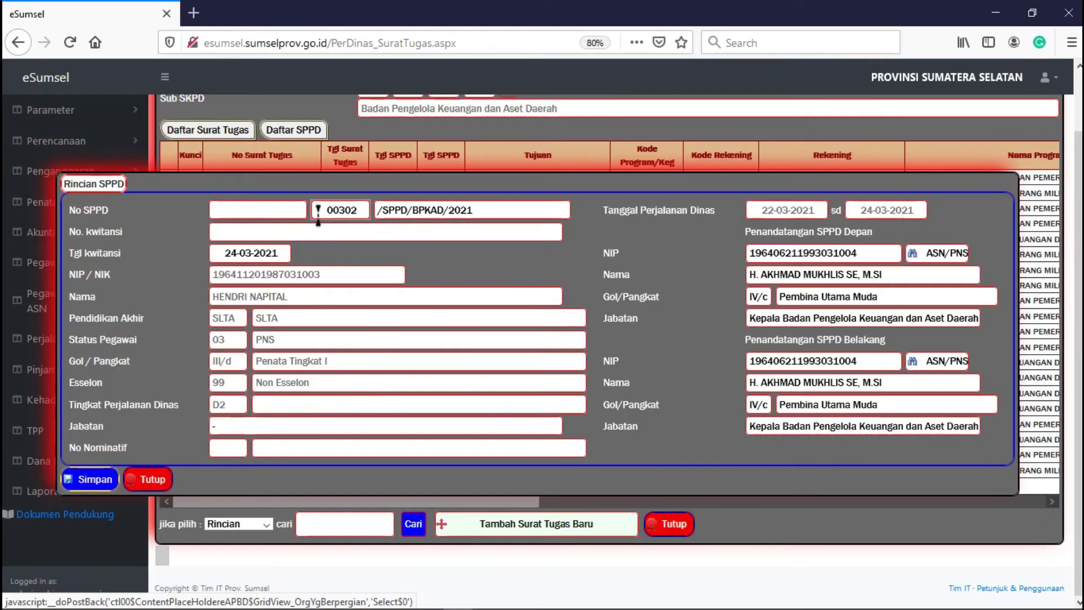
pyautogui.click(258, 210)
pyautogui.write('940/')
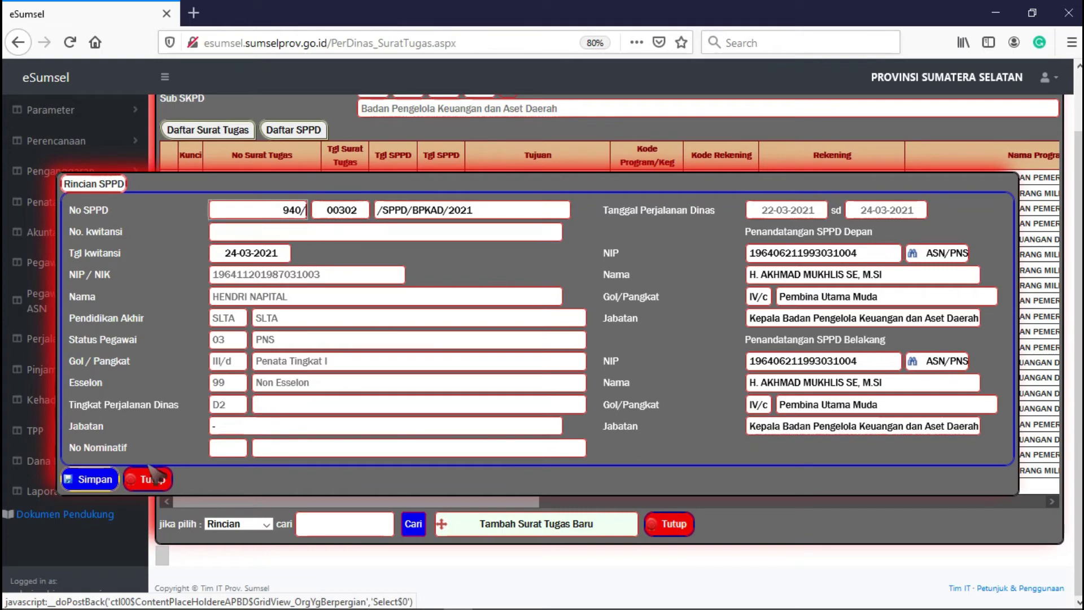
pyautogui.click(151, 479)
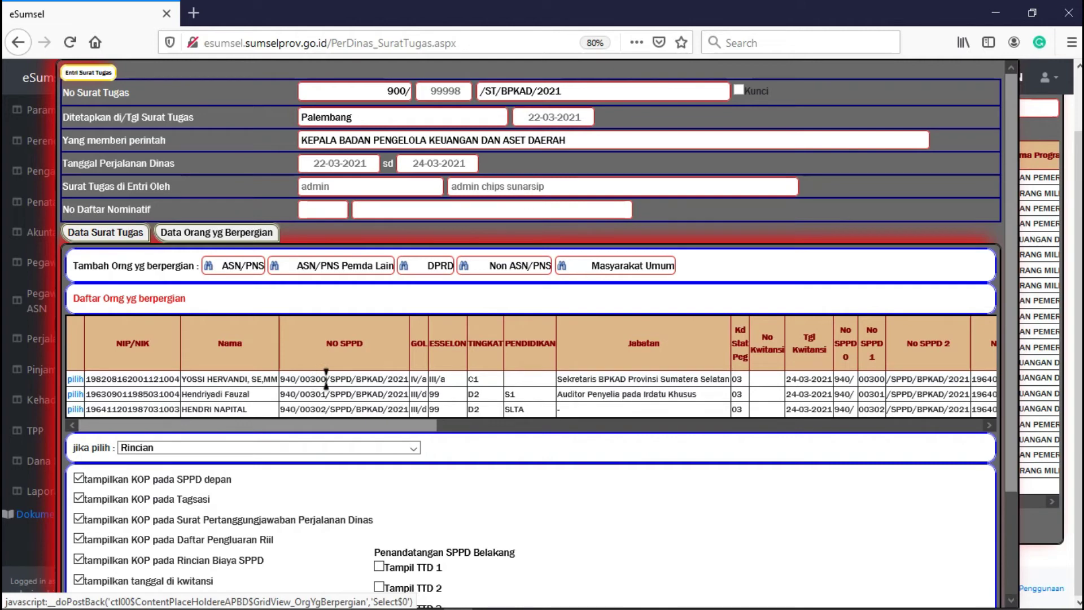
# - Switch the traveller action to delete, remove the third traveller, and confirm
pyautogui.click(243, 449)
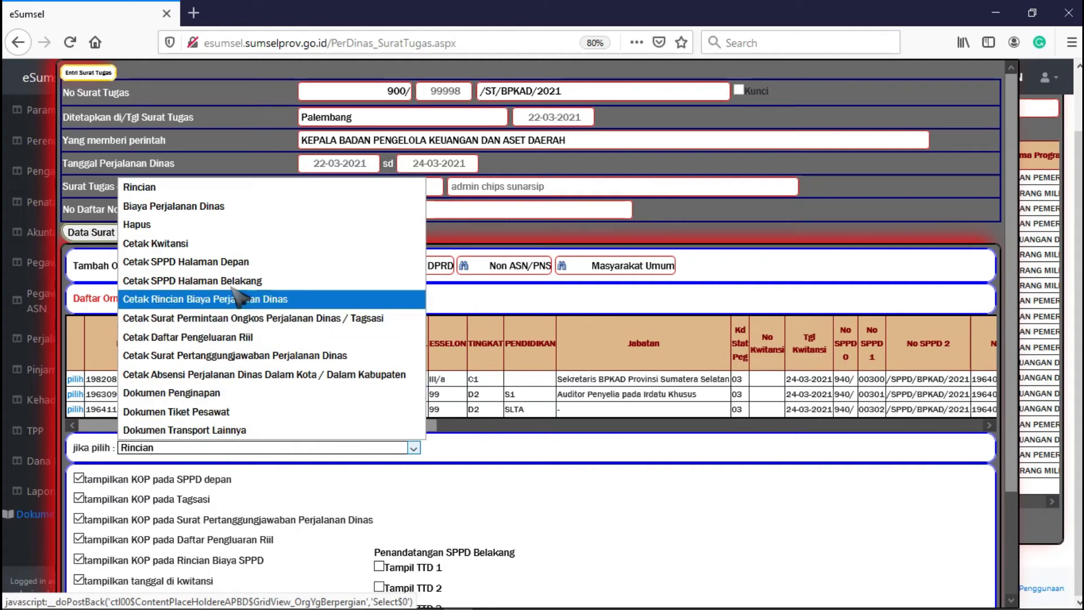
pyautogui.click(209, 225)
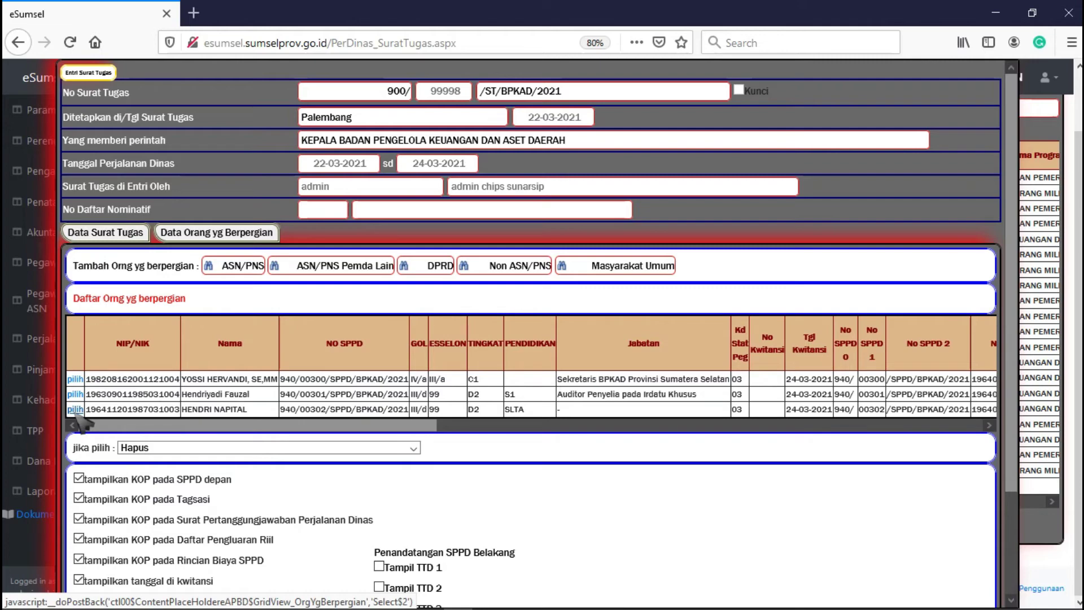
pyautogui.click(76, 410)
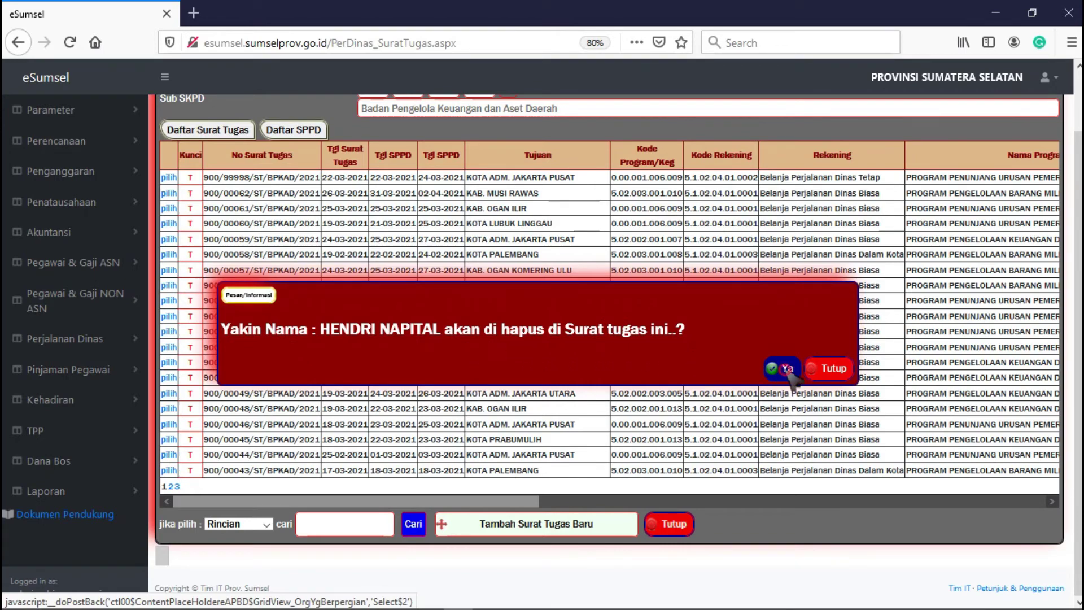
pyautogui.click(788, 368)
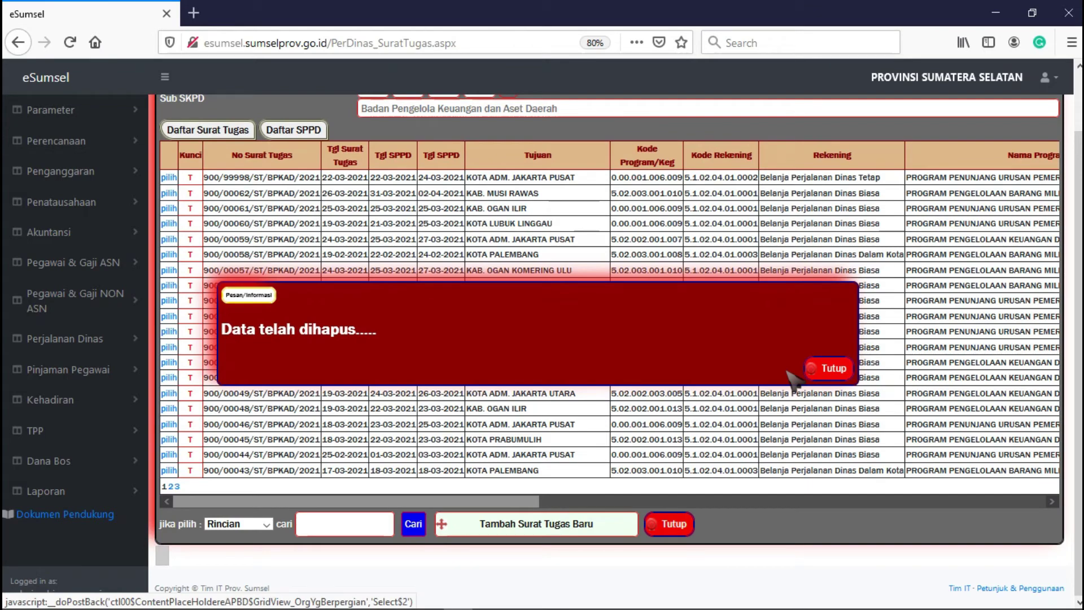
pyautogui.click(823, 374)
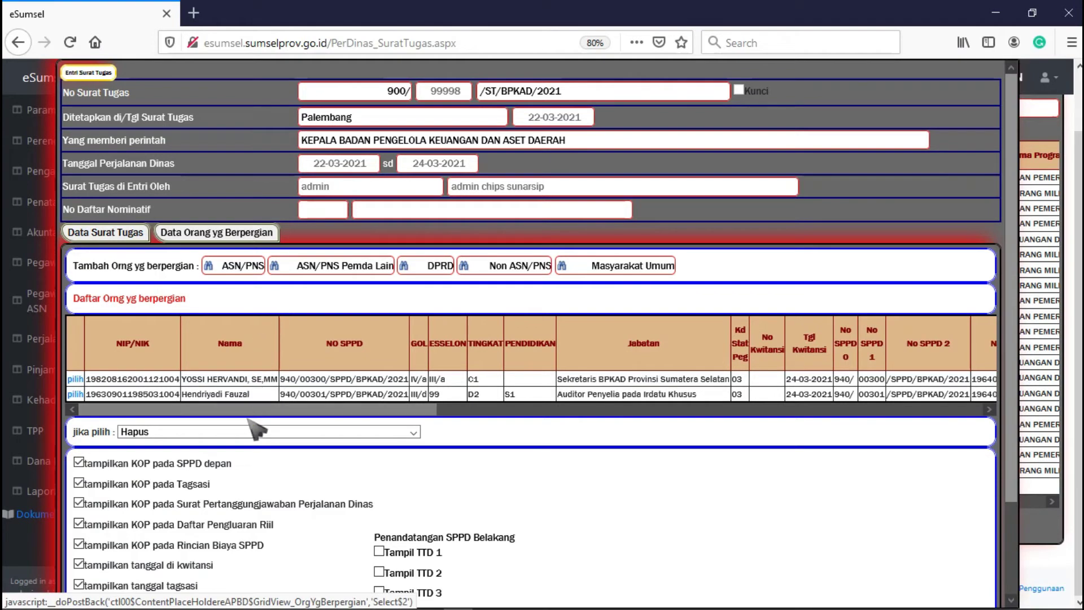
# - With the action set to Rincian, edit the second traveller's Jabatan and save the SPPD details
pyautogui.click(248, 432)
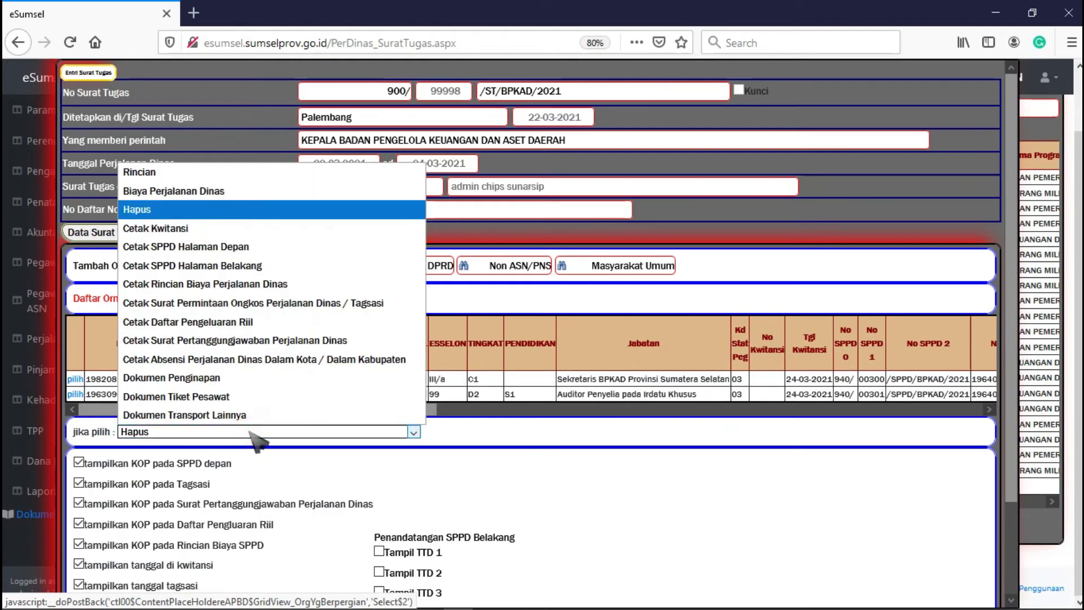
pyautogui.click(203, 176)
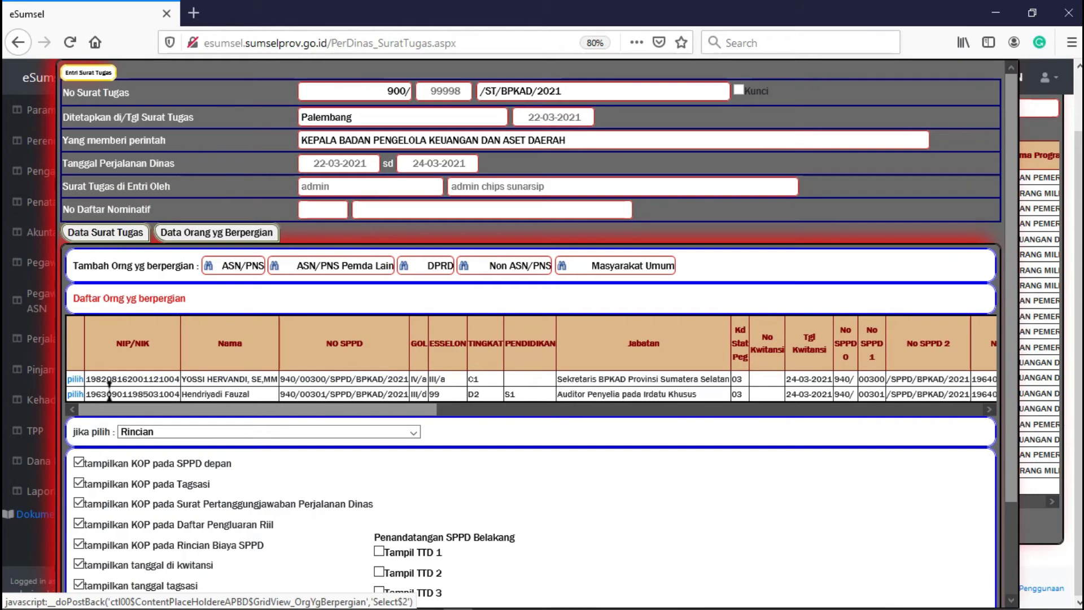
pyautogui.click(75, 394)
pyautogui.click(391, 425)
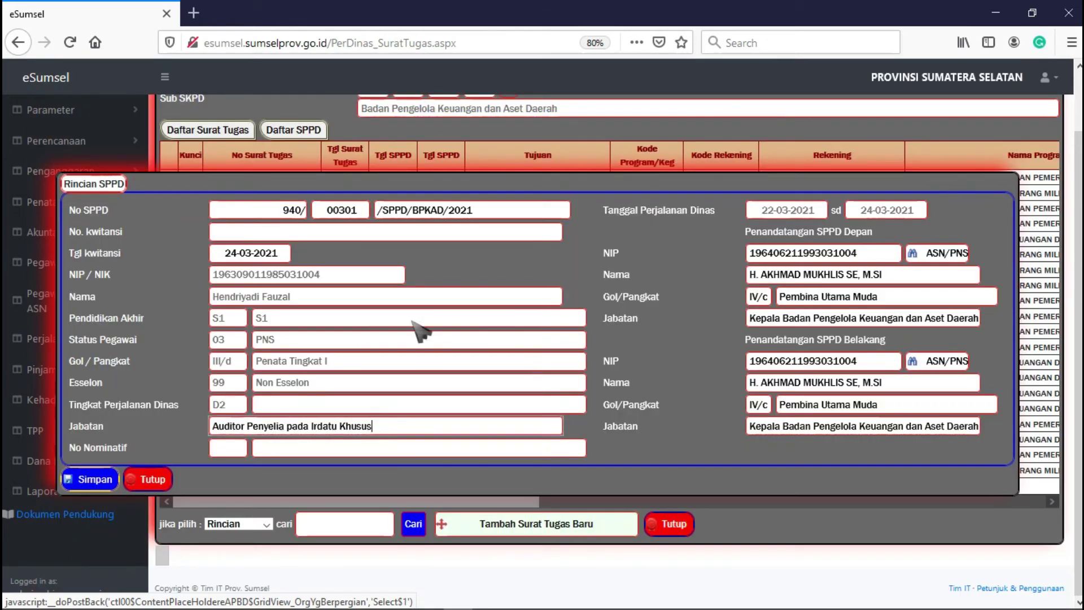
pyautogui.click(94, 481)
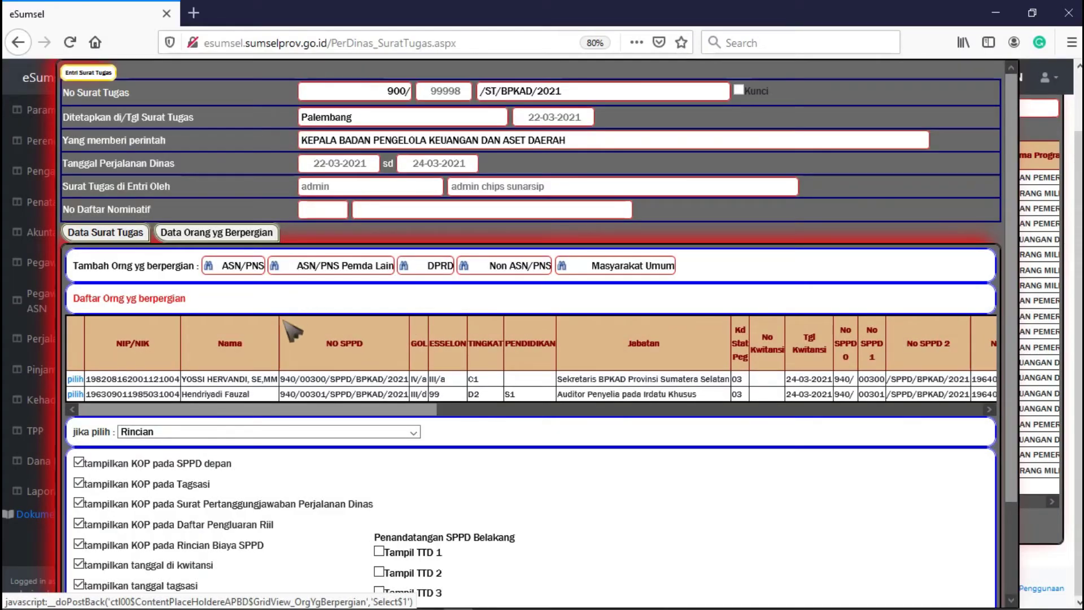
# - Set the traveller action to Cetak SPPD Halaman Depan
pyautogui.click(247, 434)
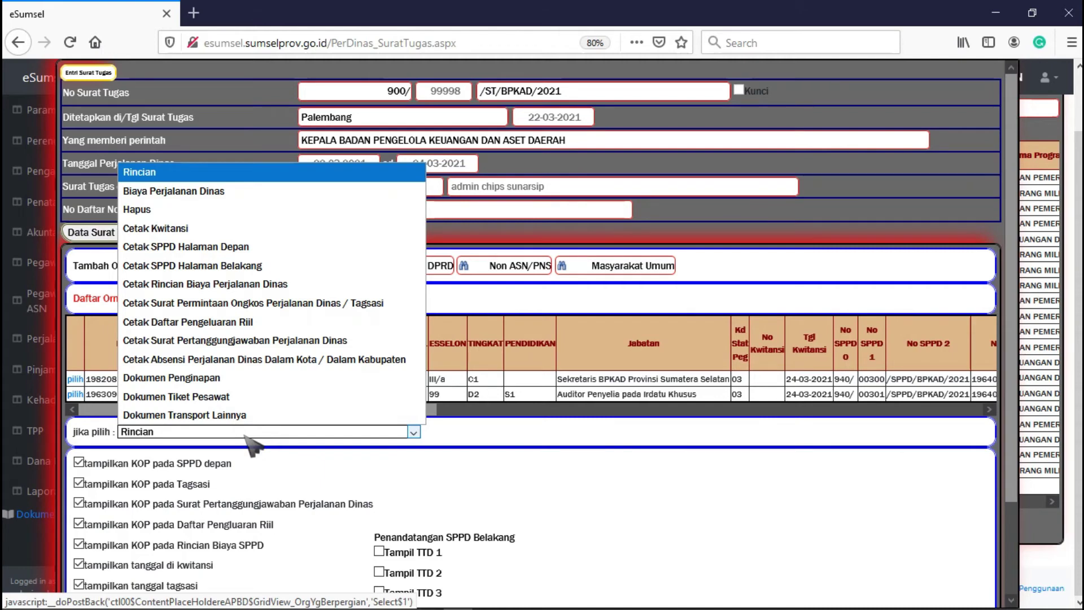
pyautogui.click(279, 249)
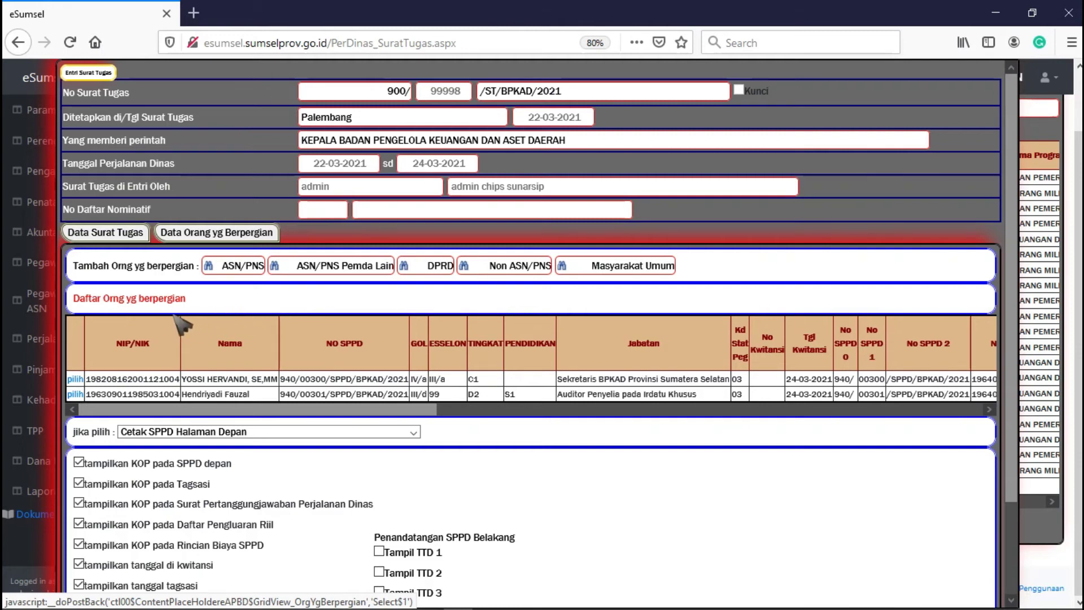
pyautogui.scroll(-3, 186, 390)
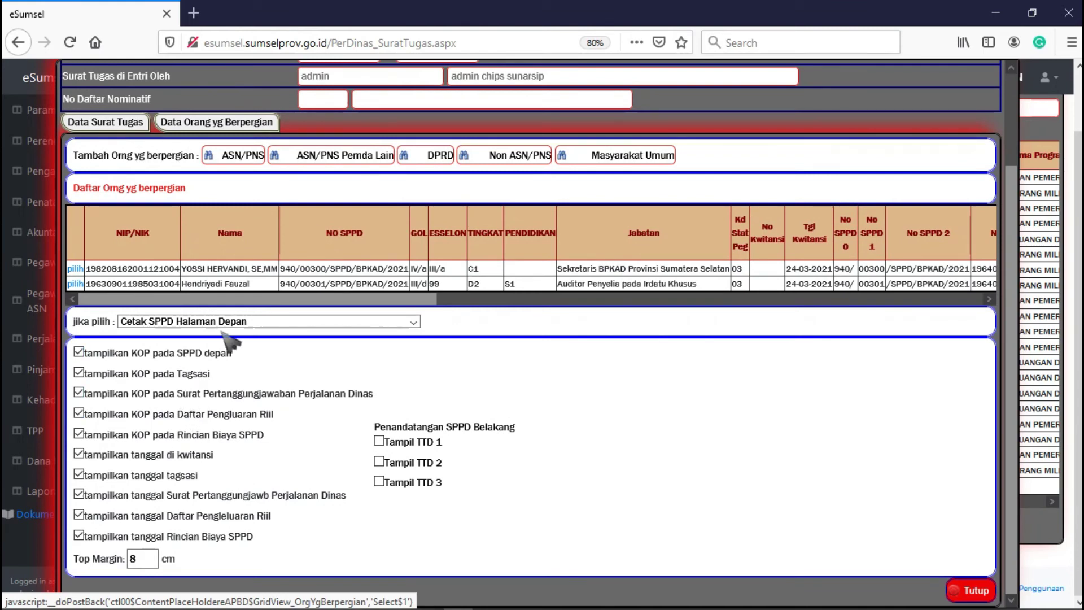
# - Generate the first traveller's SPPD front page (No. 940/00300/SPPD/BPKAD/2021) and open it with Firefox
pyautogui.click(78, 270)
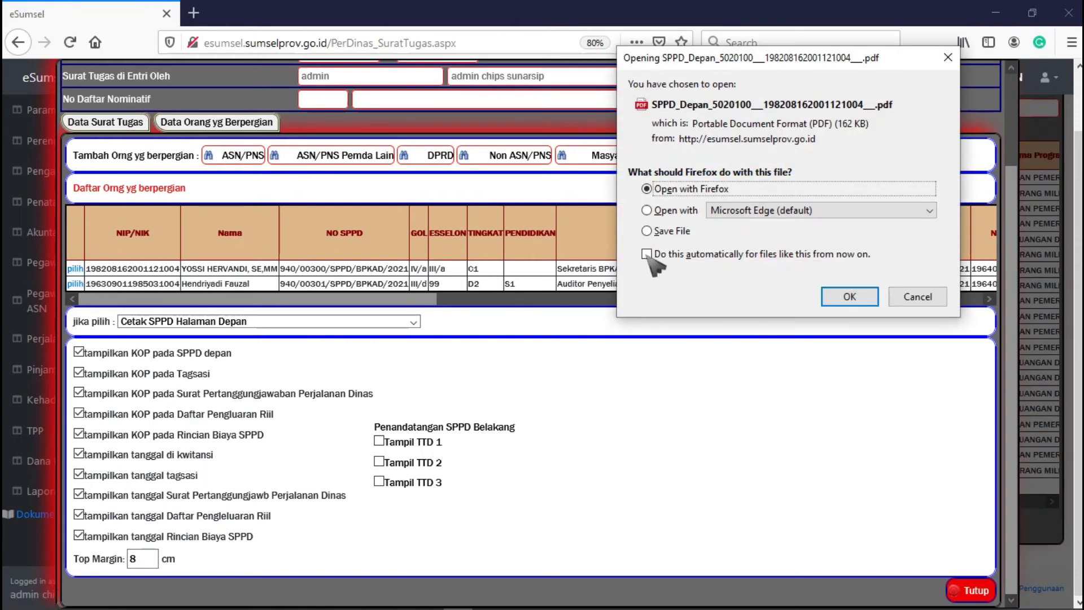
pyautogui.click(672, 210)
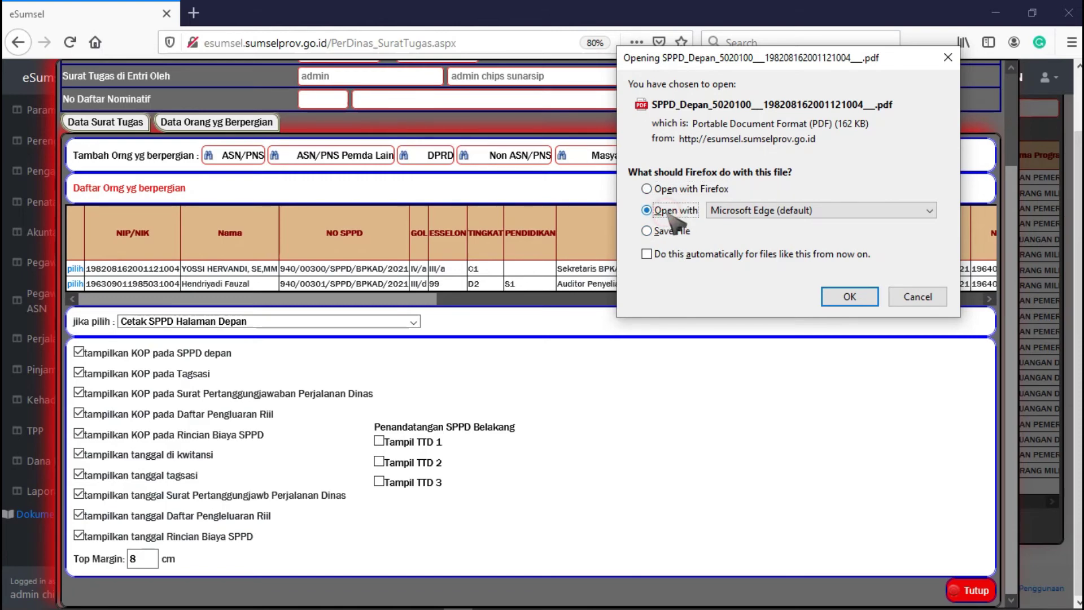
pyautogui.click(734, 214)
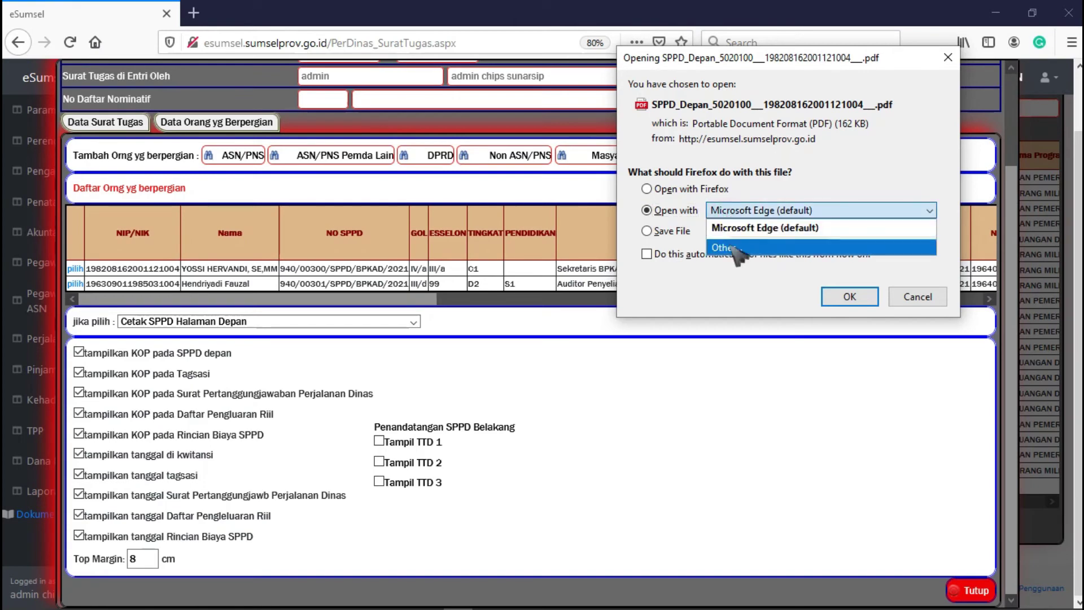
pyautogui.click(729, 247)
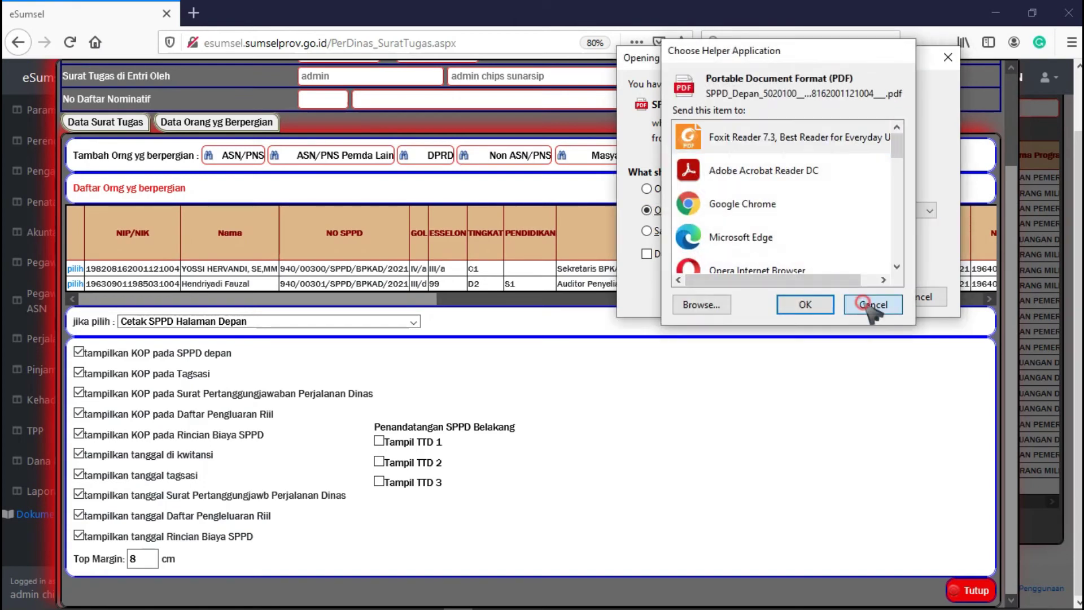
pyautogui.click(870, 304)
pyautogui.click(673, 231)
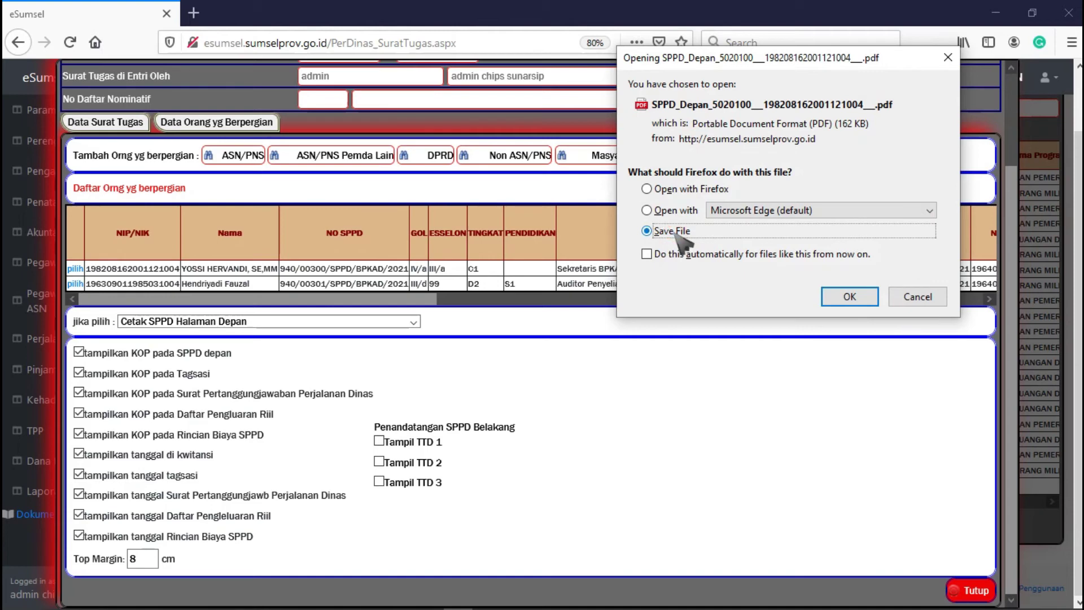
pyautogui.click(674, 191)
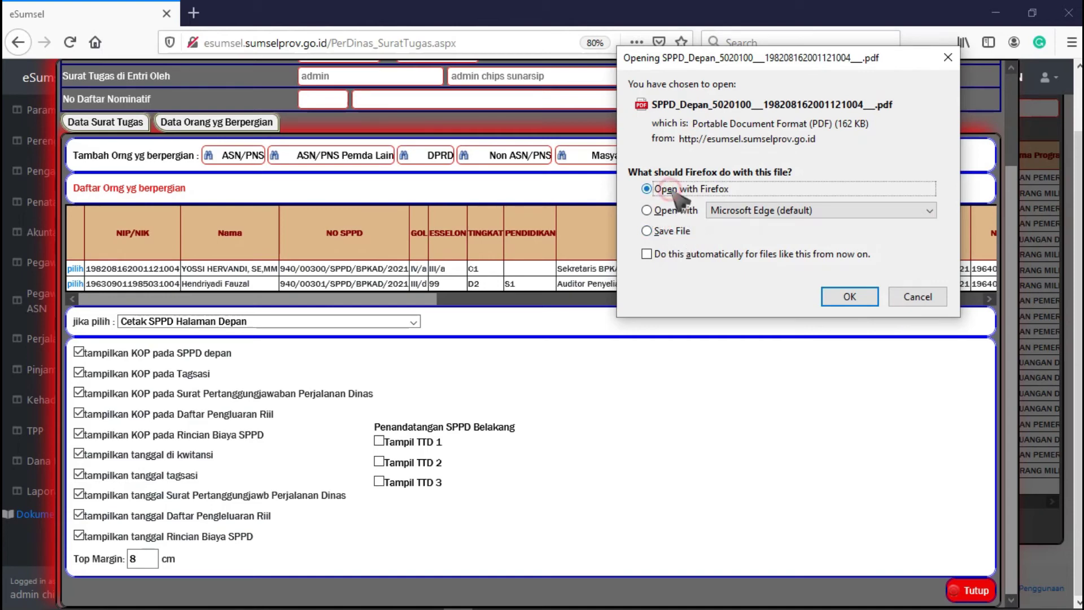
pyautogui.click(847, 299)
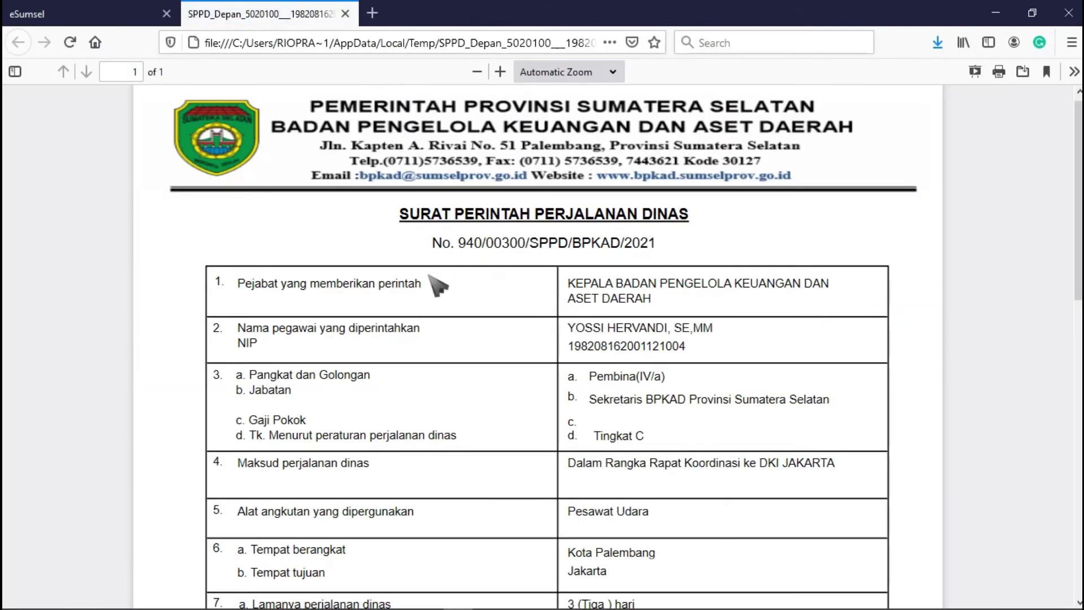
# - Zoom the SPPD front page out to 70% and bring up its Print dialog
pyautogui.scroll(-4, 437, 286)
pyautogui.scroll(-5, 429, 275)
pyautogui.click(477, 72)
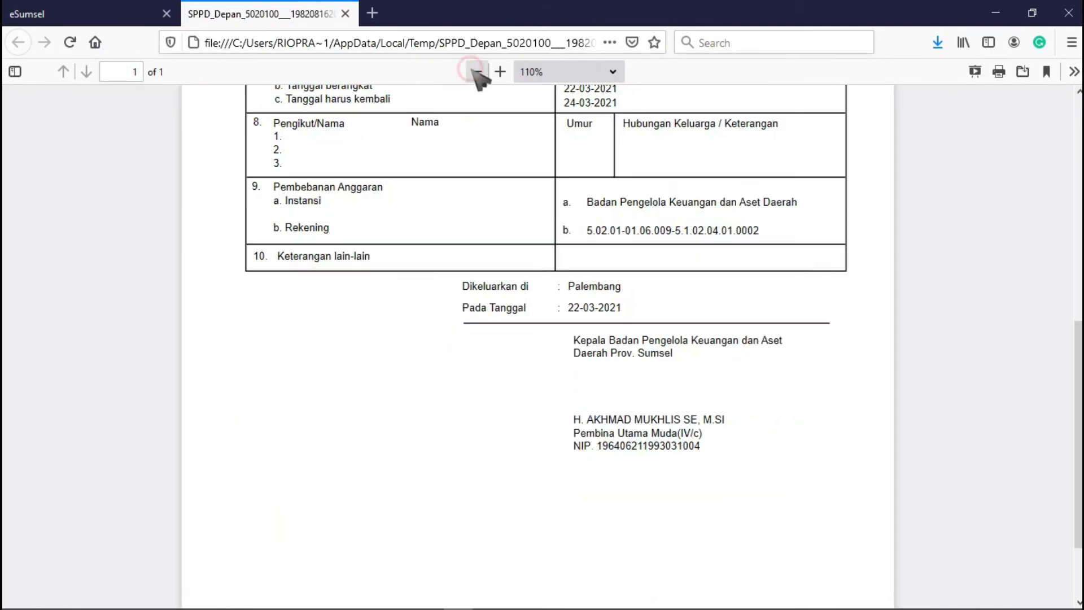
pyautogui.click(477, 72)
pyautogui.click(477, 72)
pyautogui.scroll(3, 478, 225)
pyautogui.scroll(4, 479, 224)
pyautogui.click(477, 72)
pyautogui.click(477, 71)
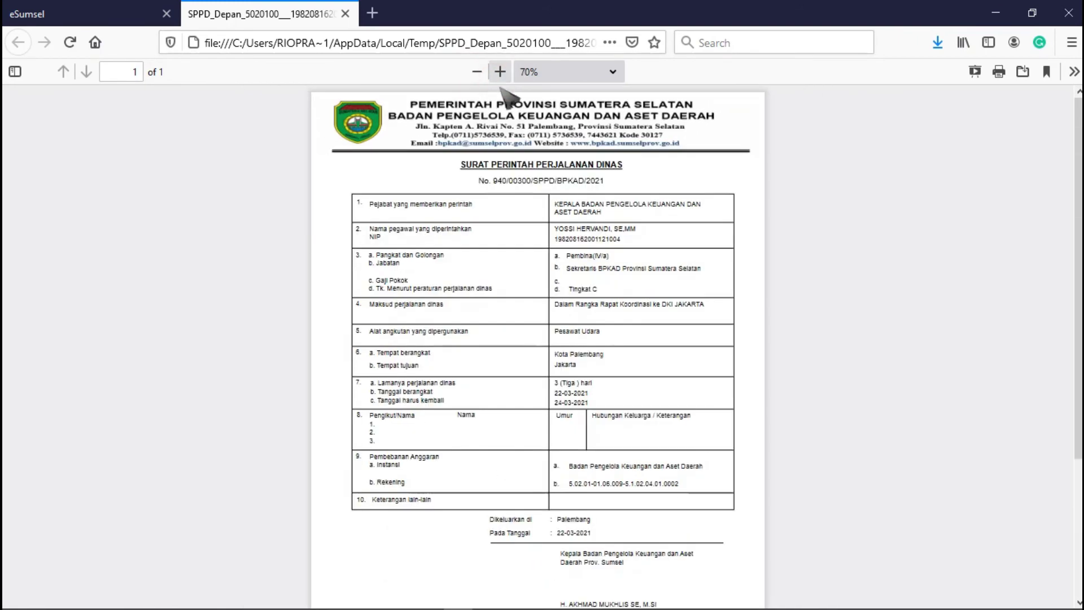
pyautogui.click(999, 72)
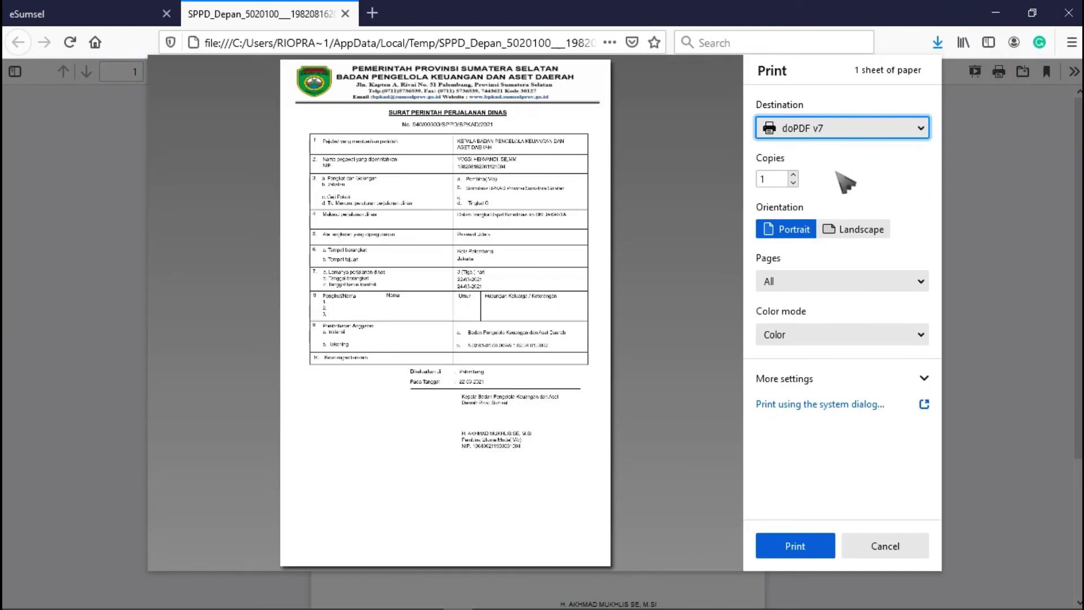
# - Choose the HP LaserJet M203-M206 printer with A4 paper, then cancel and close the PDF
pyautogui.click(826, 131)
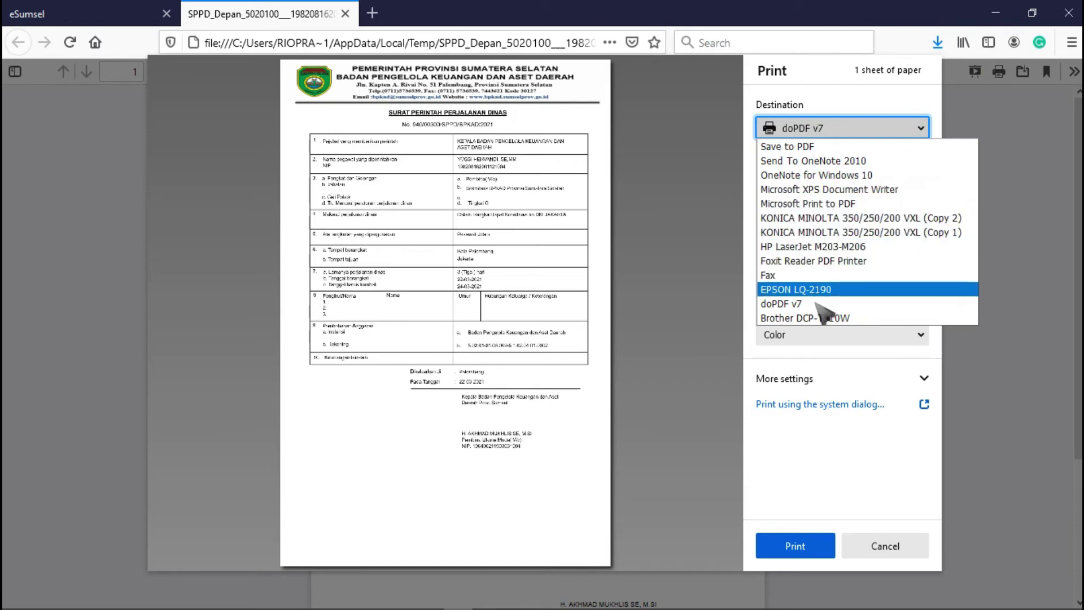
pyautogui.click(824, 250)
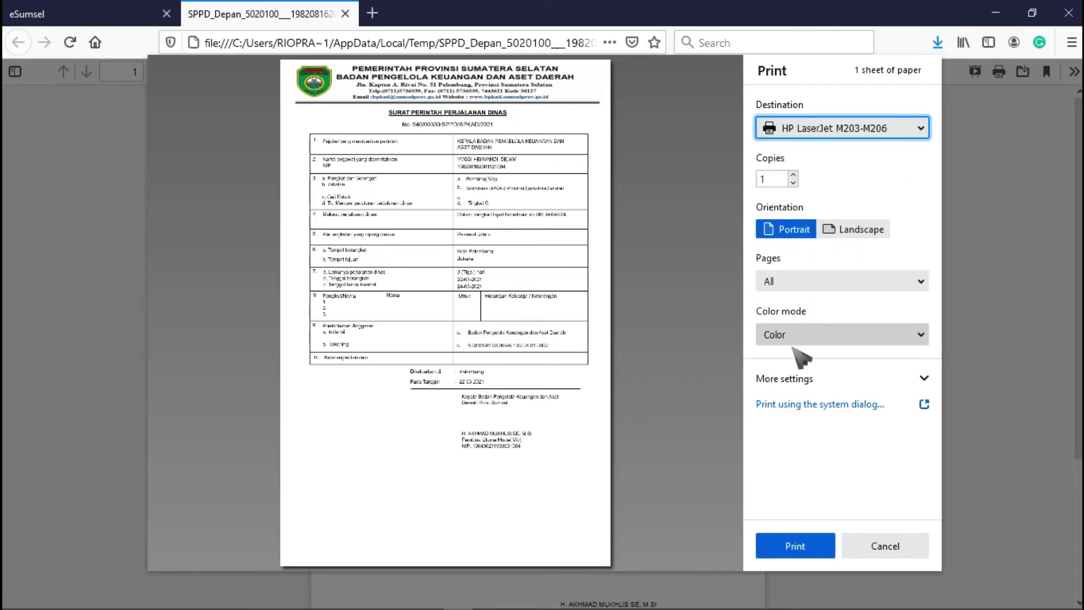
pyautogui.click(782, 377)
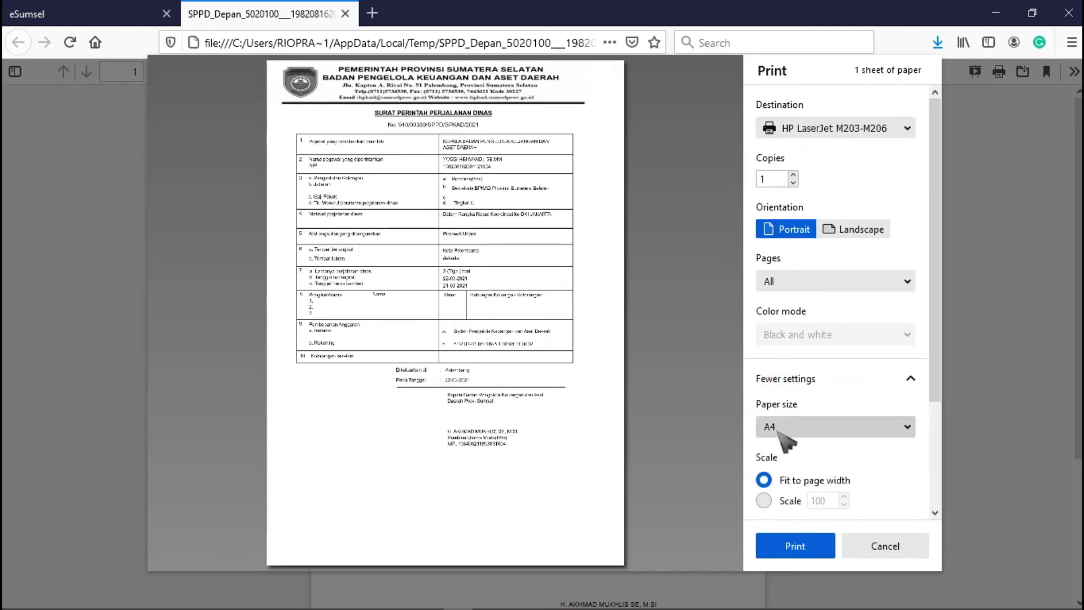
pyautogui.click(780, 432)
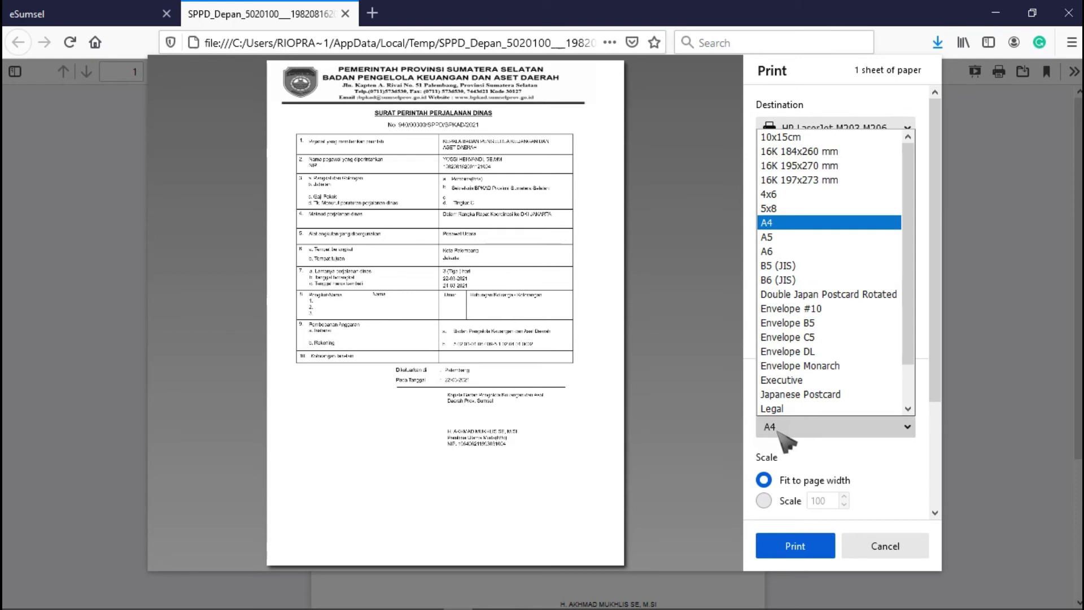
pyautogui.click(776, 430)
pyautogui.scroll(-3, 780, 434)
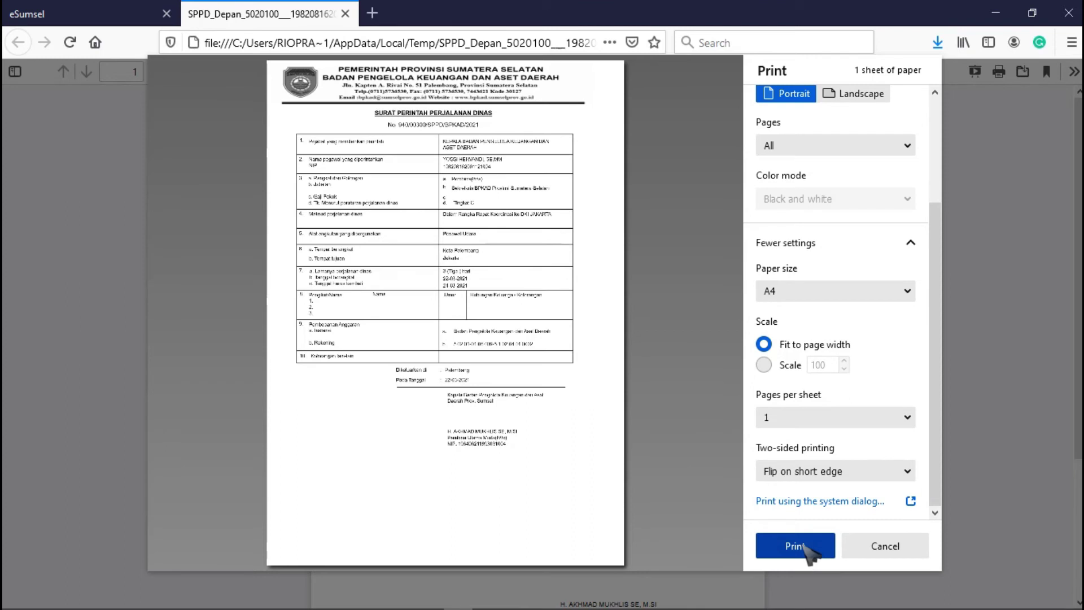
pyautogui.click(882, 548)
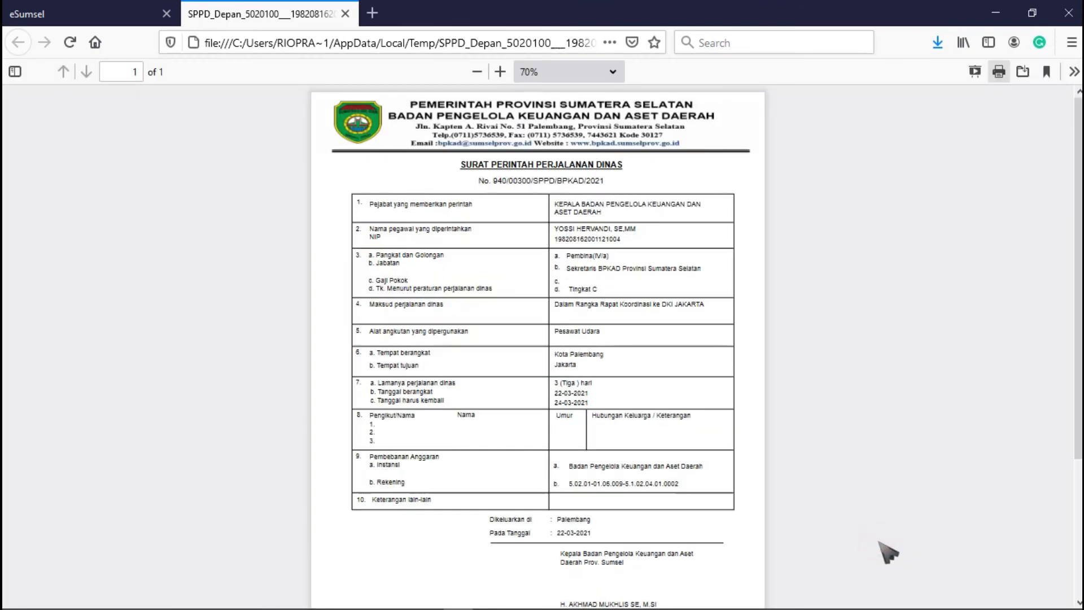
pyautogui.click(346, 14)
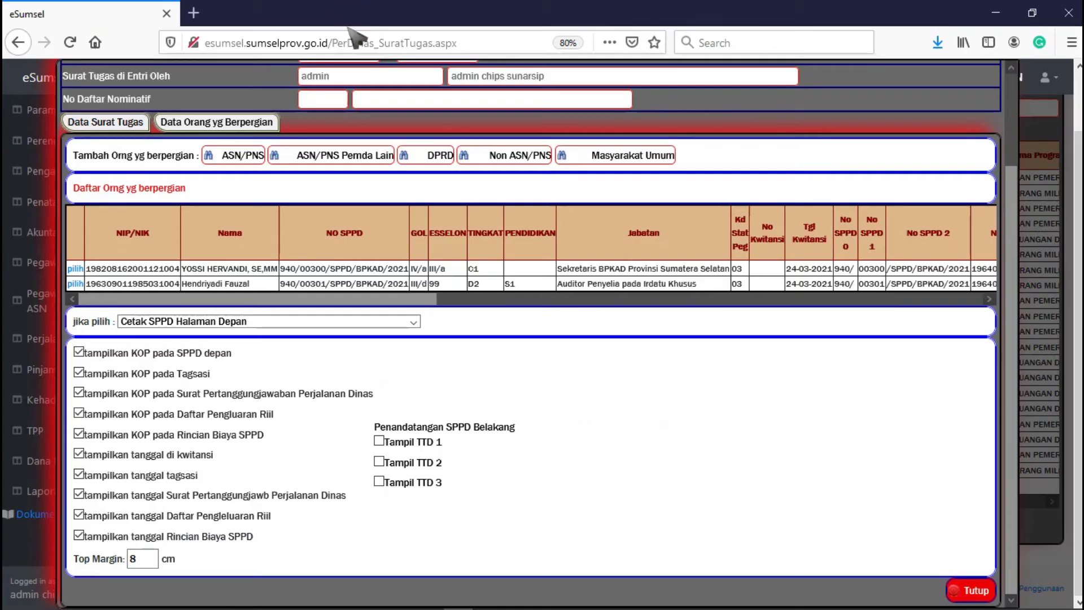
# - Generate the second traveller's SPPD front page (No. 940/00301/SPPD/BPKAD/2021), view it zoomed out, and close it
pyautogui.click(75, 283)
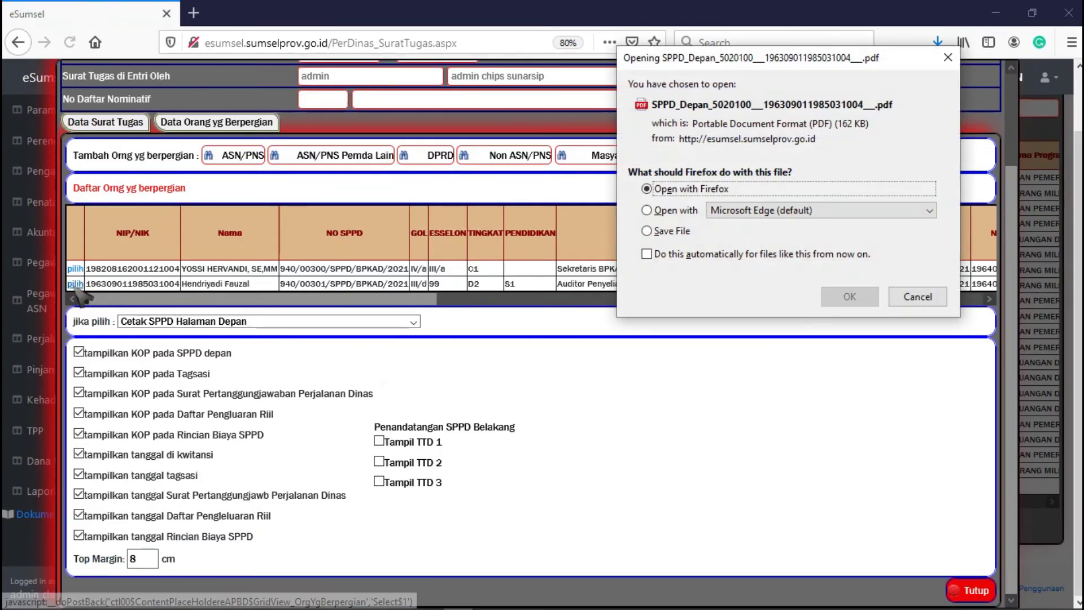
pyautogui.click(846, 297)
pyautogui.click(477, 73)
pyautogui.click(477, 72)
pyautogui.click(477, 72)
pyautogui.click(477, 72)
pyautogui.click(477, 72)
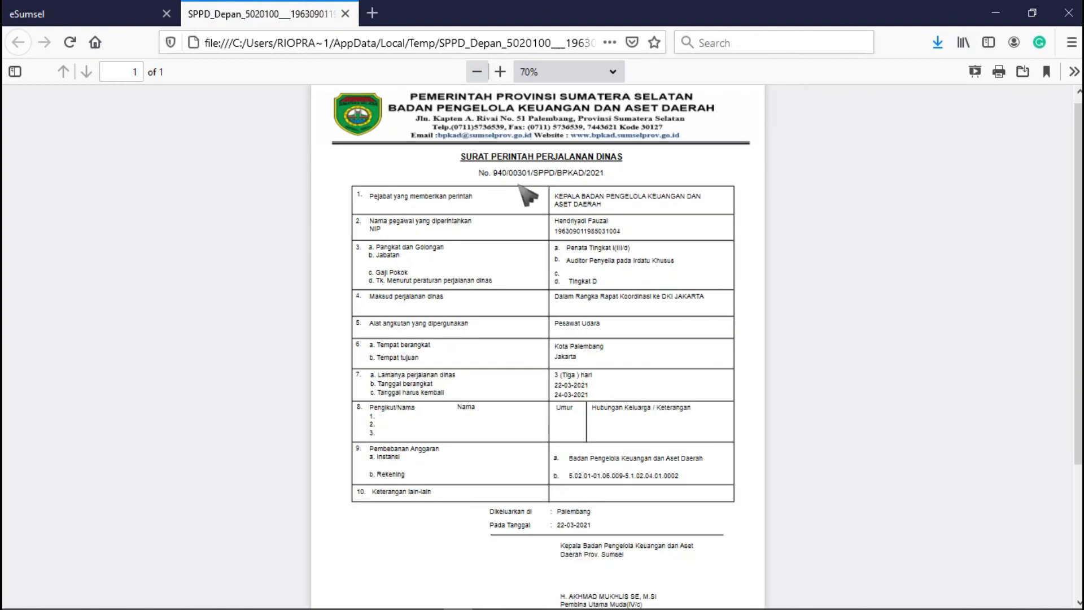
pyautogui.scroll(-1, 530, 293)
pyautogui.scroll(2, 533, 295)
pyautogui.click(345, 13)
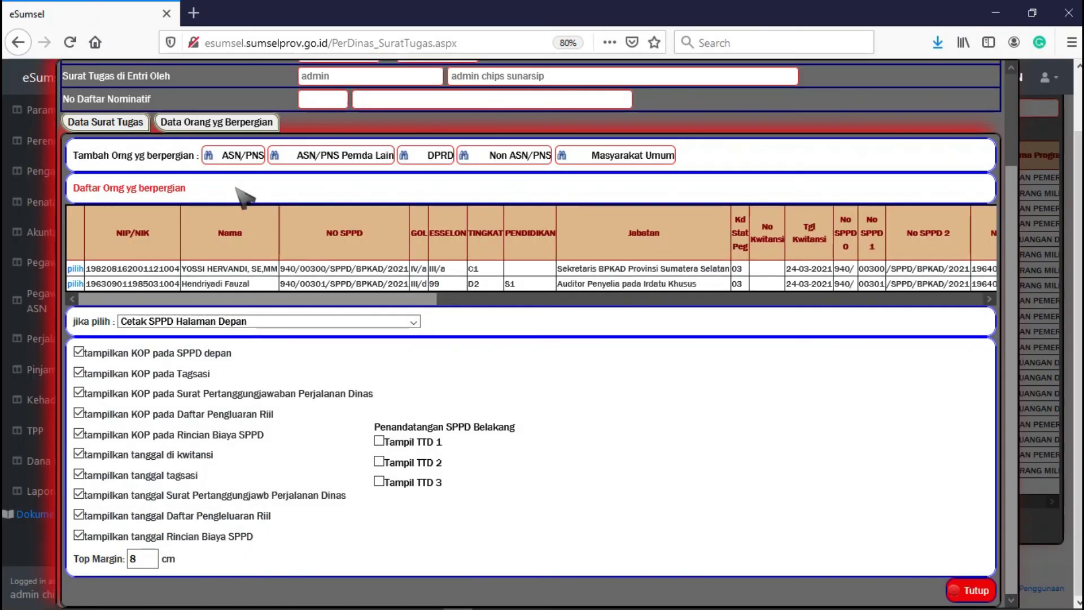
# - Set the action to Cetak SPPD Halaman Belakang and open the first traveller's back-page PDF in Firefox
pyautogui.click(242, 322)
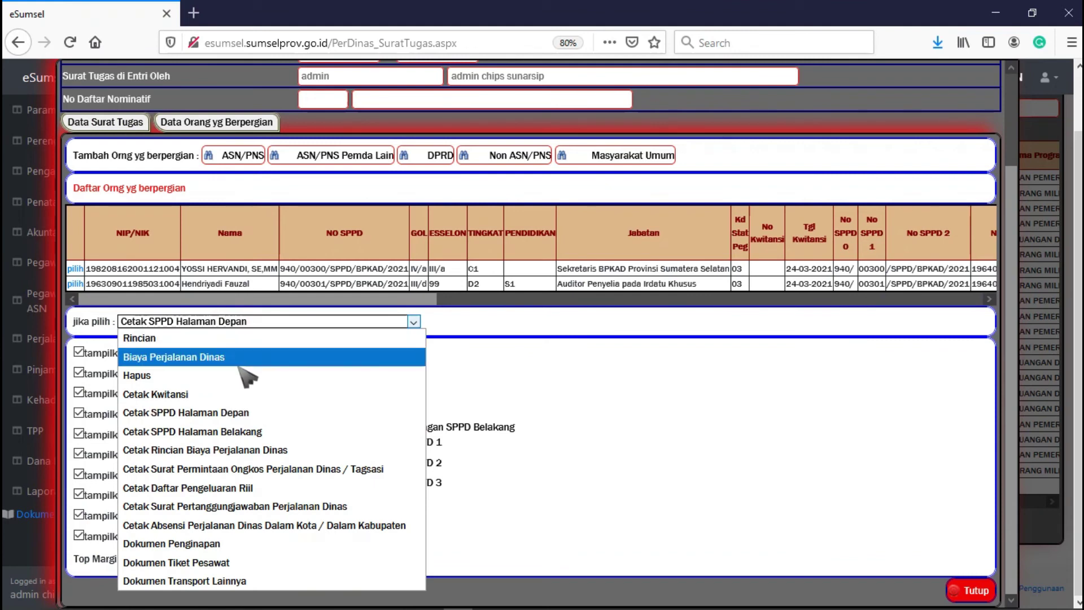
pyautogui.click(246, 432)
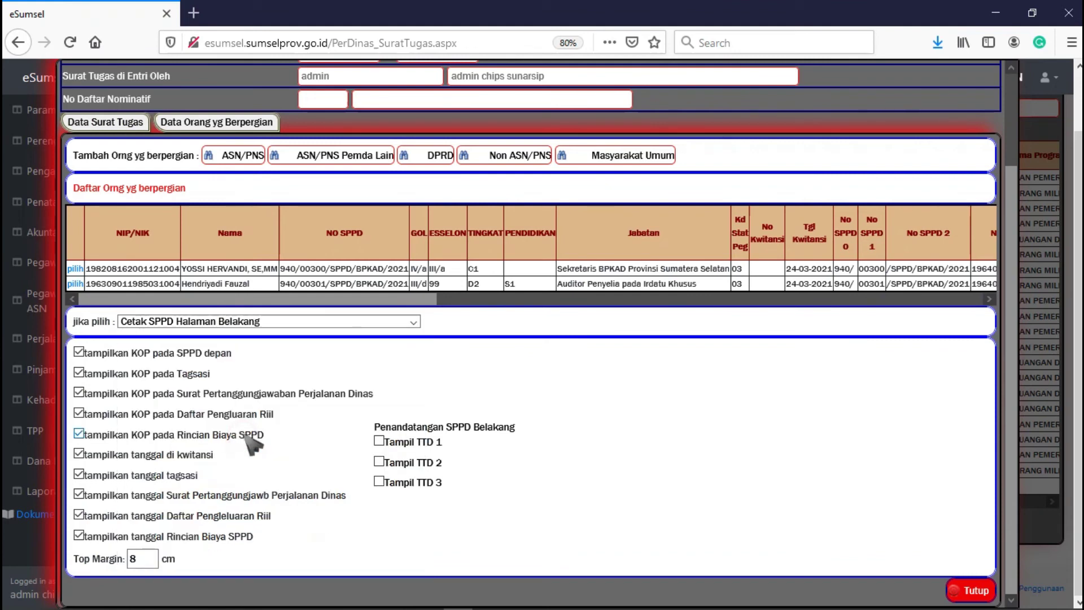
pyautogui.click(79, 270)
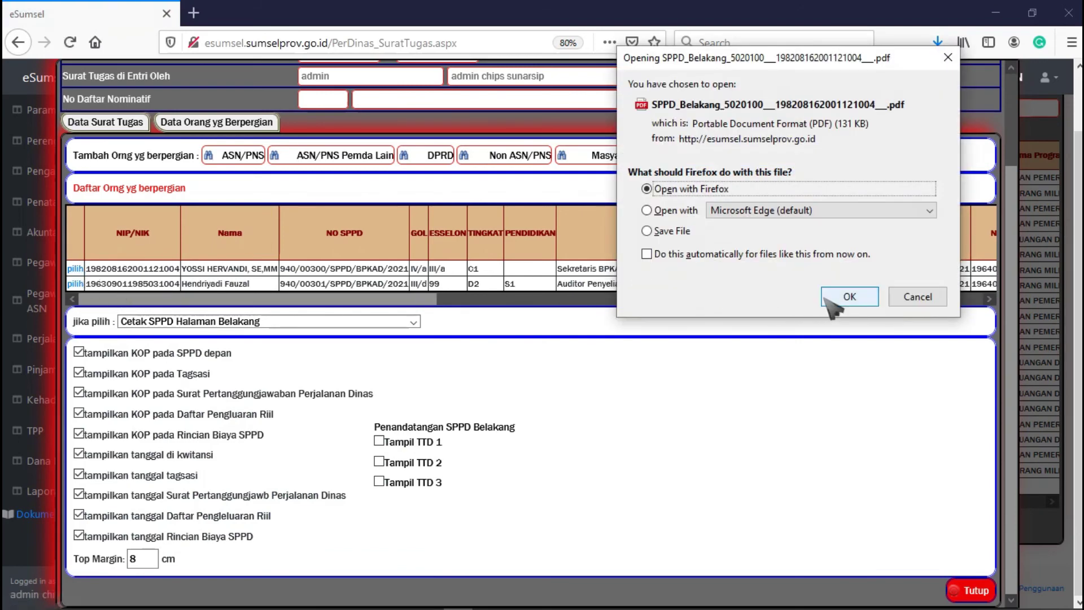
pyautogui.click(845, 298)
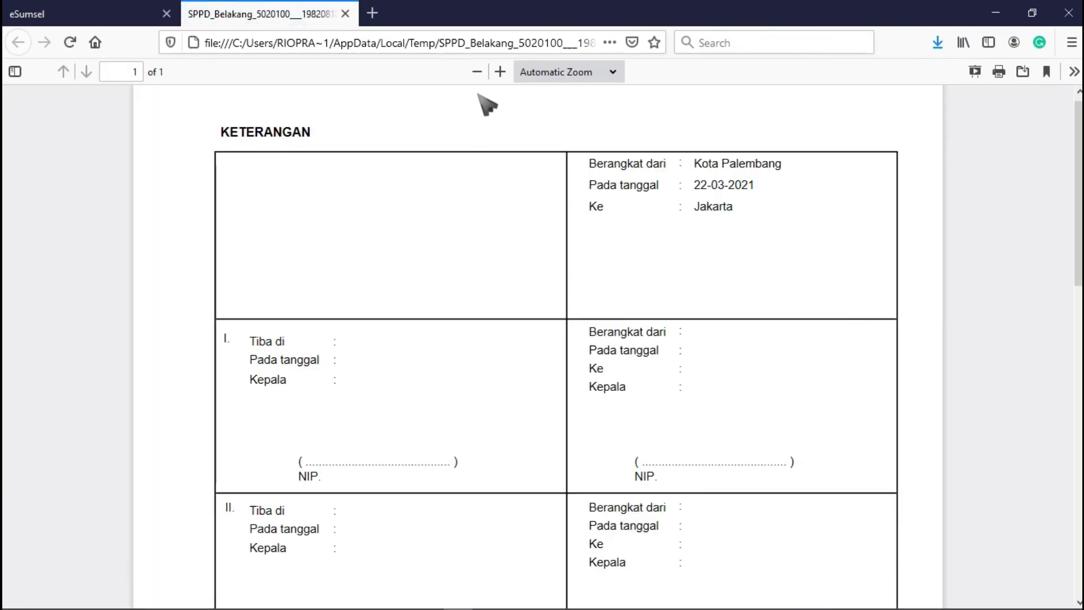
# - View the back-page PDF at 70% zoom, then return to the eSumsel form
pyautogui.click(477, 72)
pyautogui.click(477, 72)
pyautogui.click(501, 72)
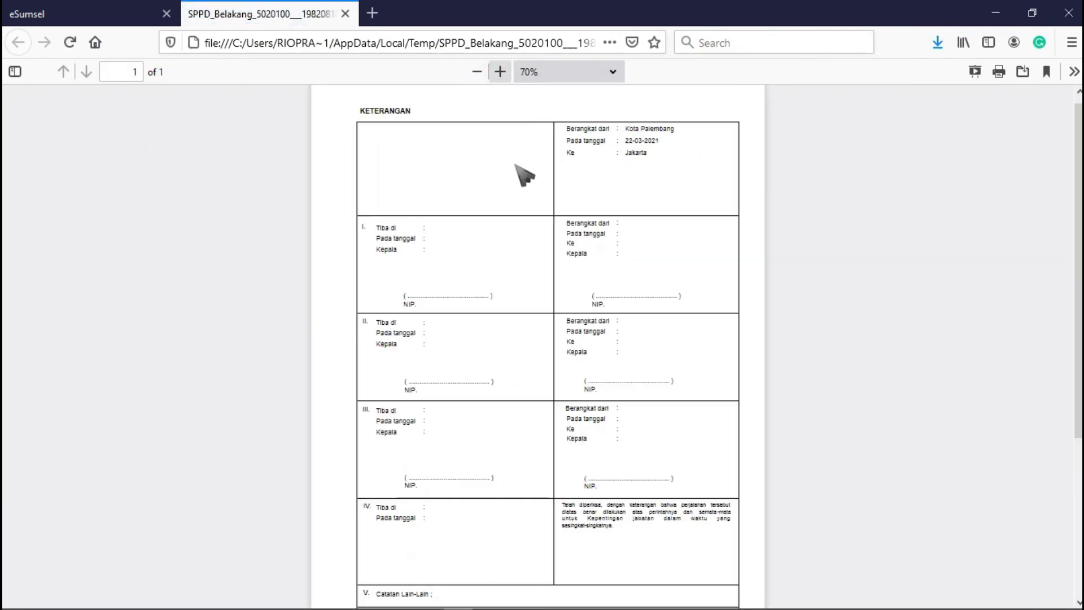
pyautogui.click(640, 175)
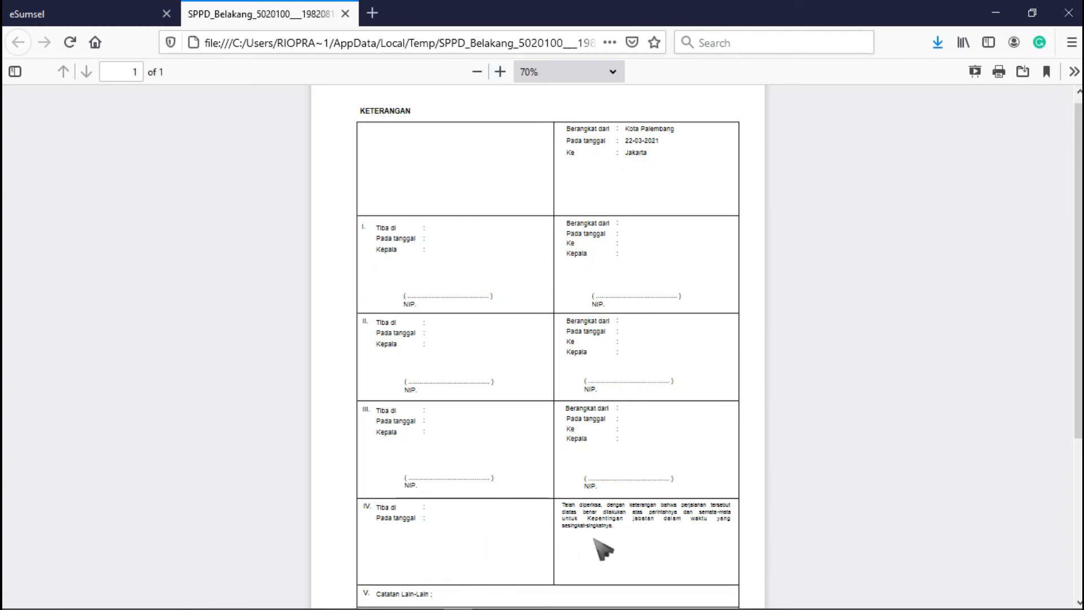
pyautogui.click(637, 535)
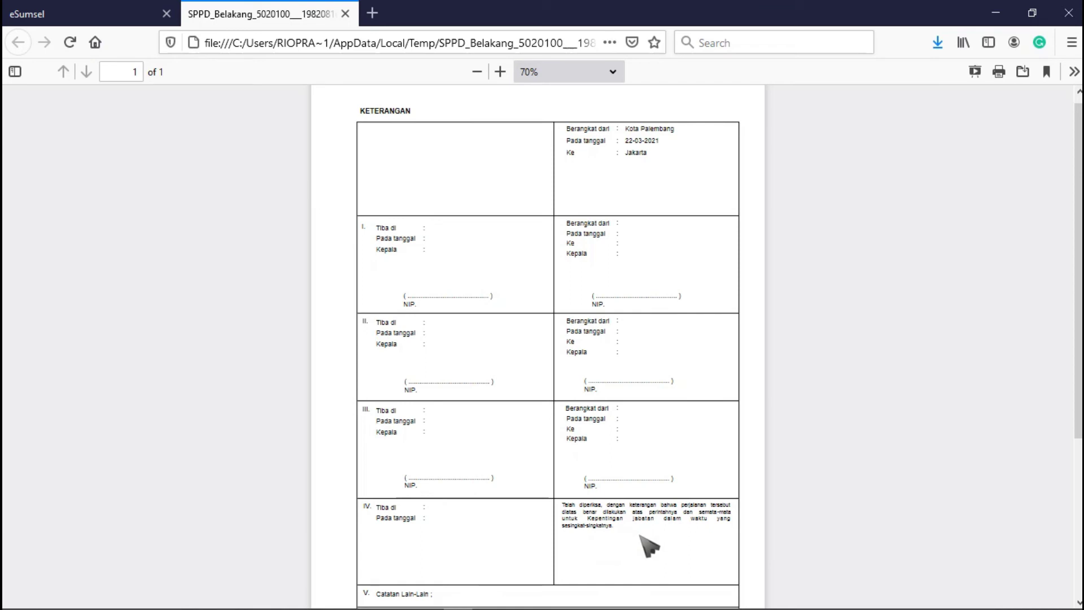
pyautogui.click(93, 19)
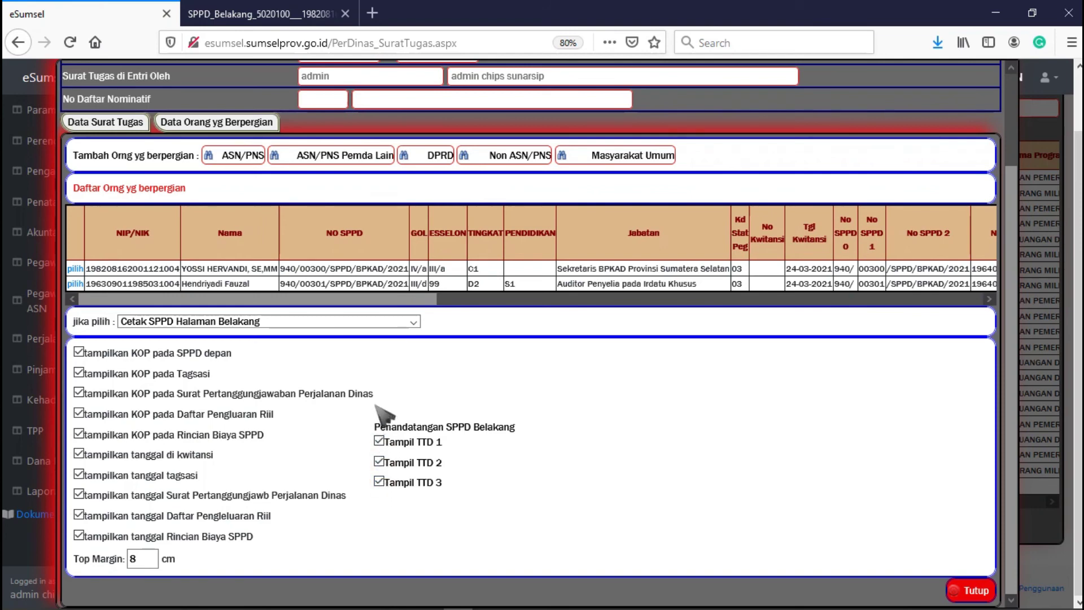
# - Regenerate the first traveller's back page with signatures, view it at 70%, then close it
pyautogui.click(75, 269)
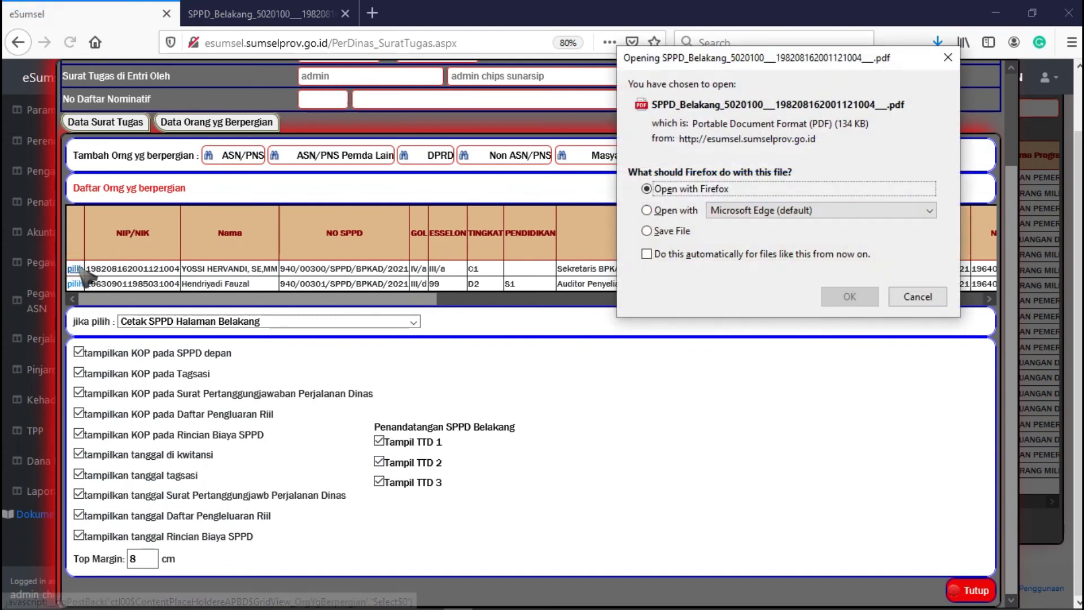
pyautogui.click(850, 297)
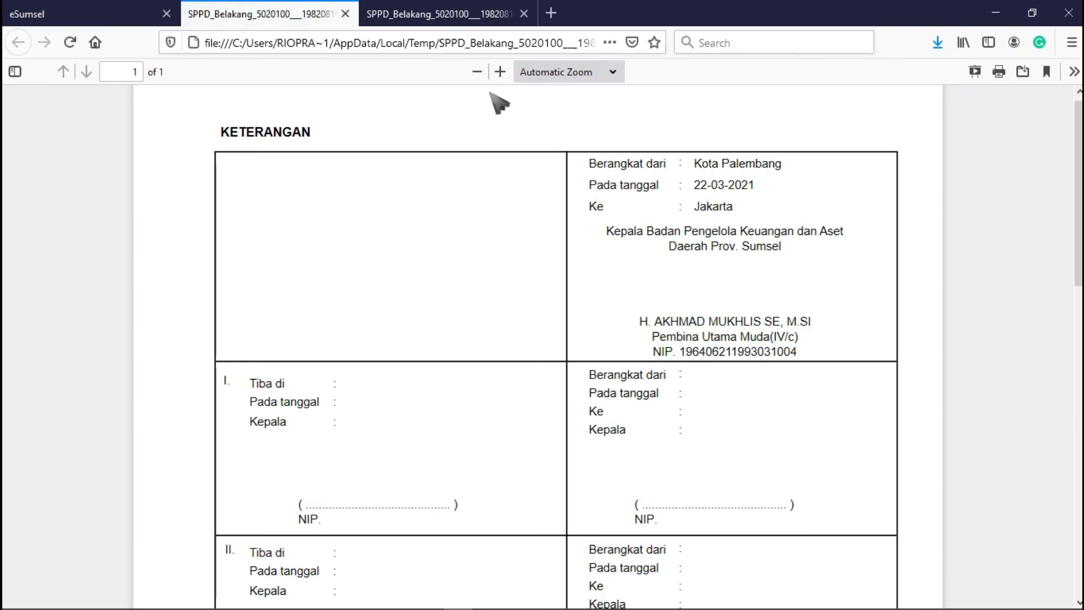
pyautogui.click(475, 73)
pyautogui.click(475, 73)
pyautogui.click(476, 72)
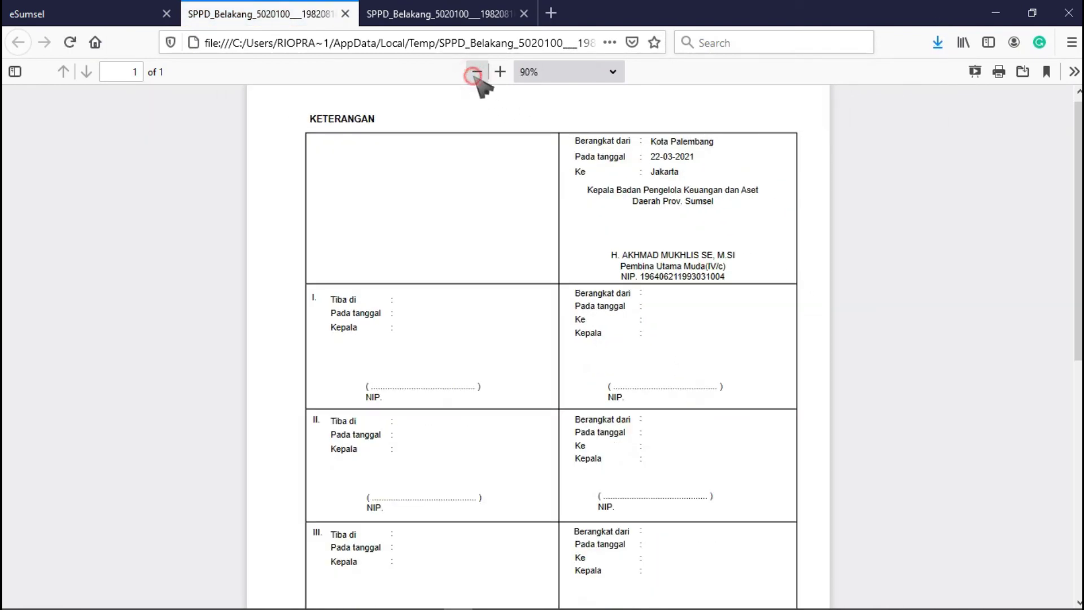
pyautogui.click(476, 73)
pyautogui.click(476, 73)
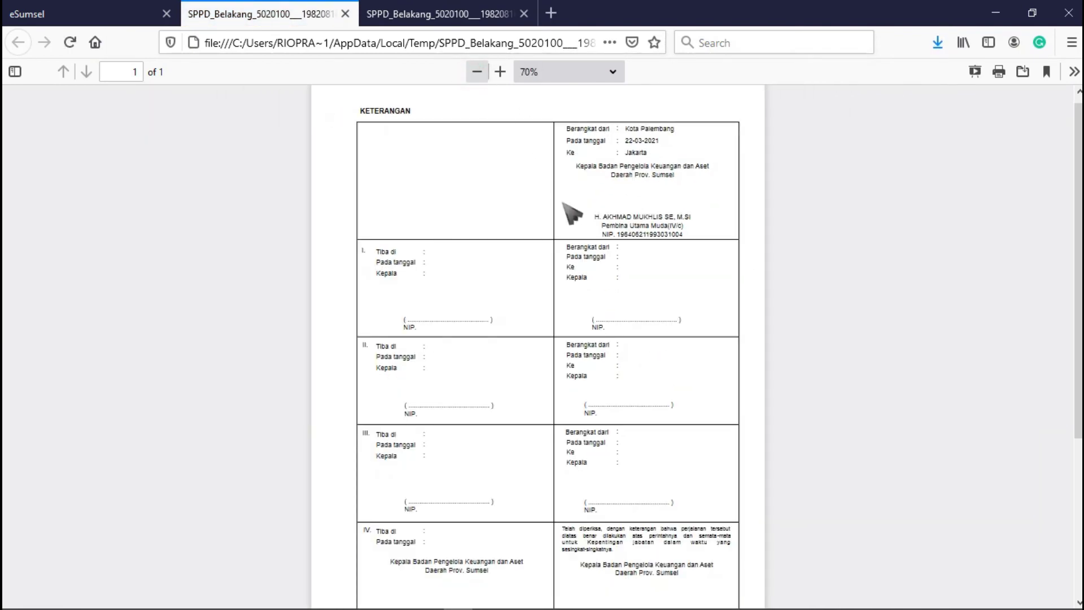
pyautogui.scroll(-3, 585, 243)
pyautogui.scroll(3, 588, 245)
pyautogui.click(658, 188)
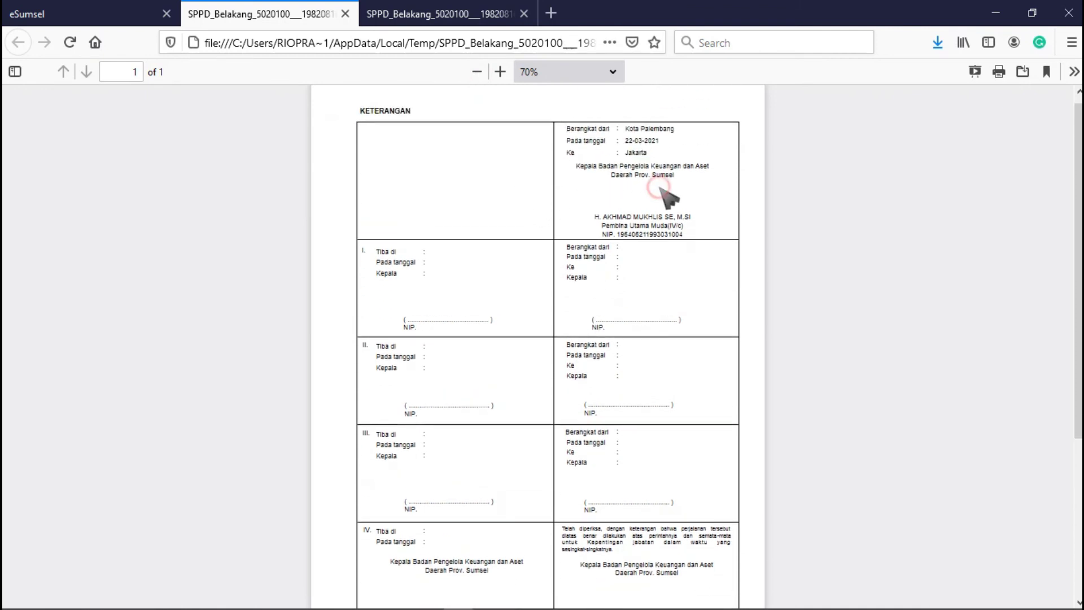
pyautogui.scroll(-2, 669, 197)
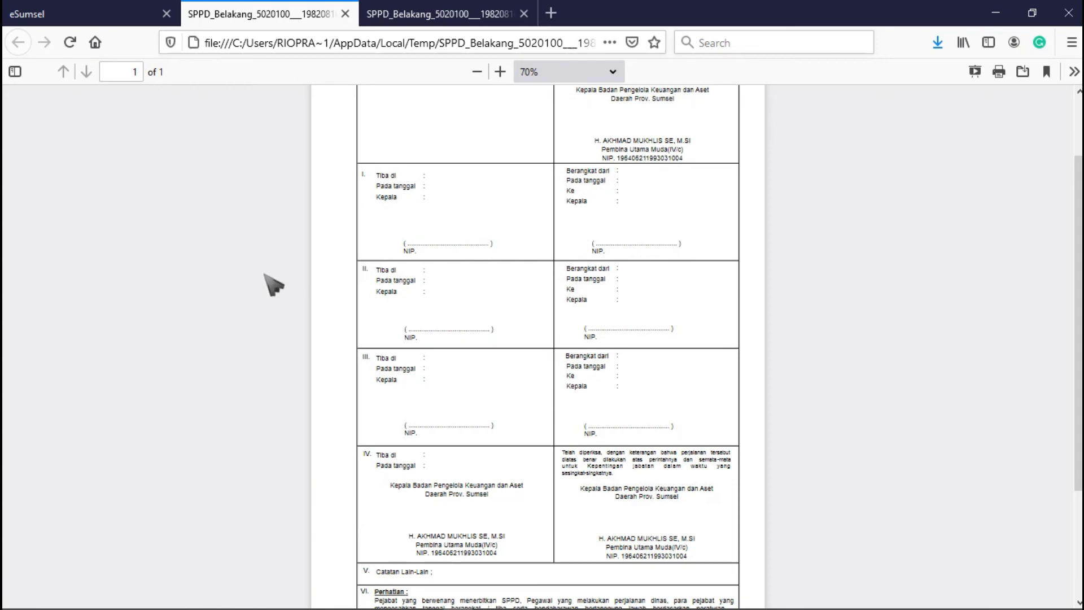
pyautogui.click(345, 13)
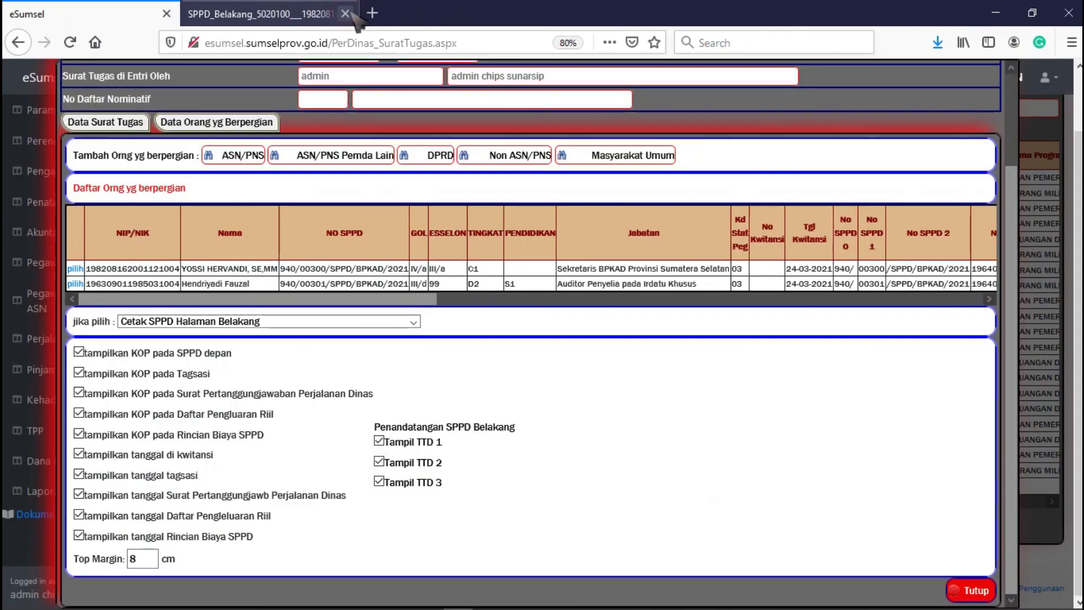
# - Close the leftover PDF and open the second traveller's signed SPPD_Belakang PDF zoomed out
pyautogui.click(345, 14)
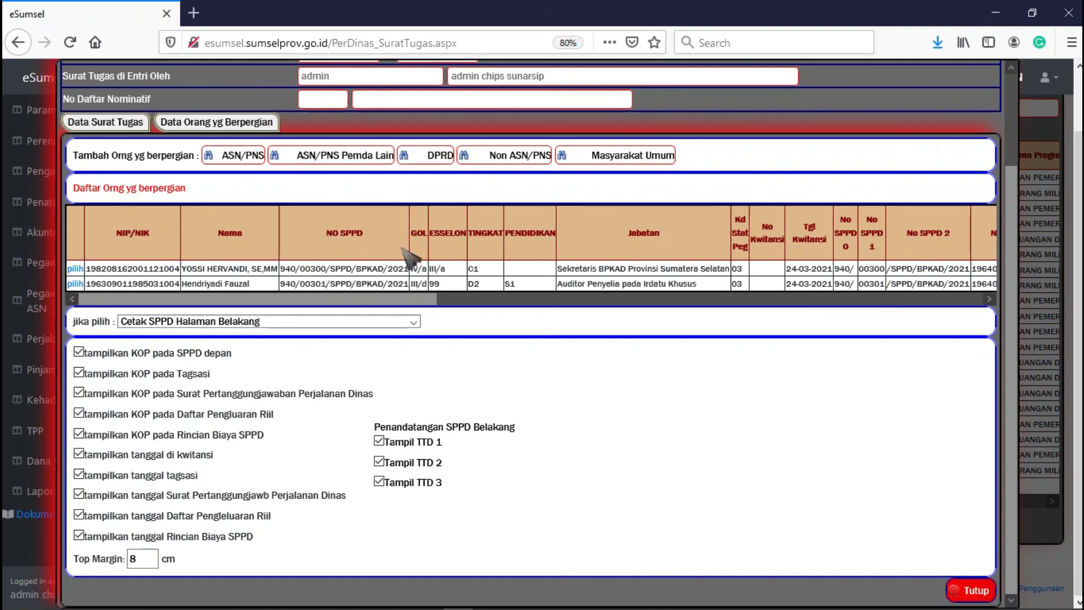
pyautogui.click(75, 283)
pyautogui.click(850, 302)
pyautogui.click(473, 72)
pyautogui.click(473, 73)
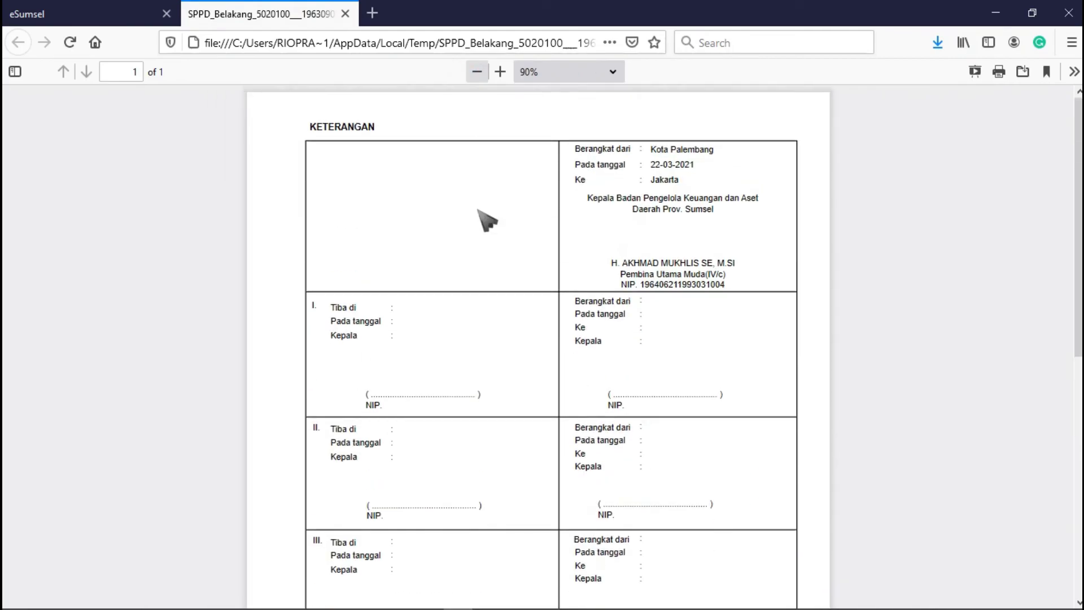
pyautogui.scroll(-2, 484, 218)
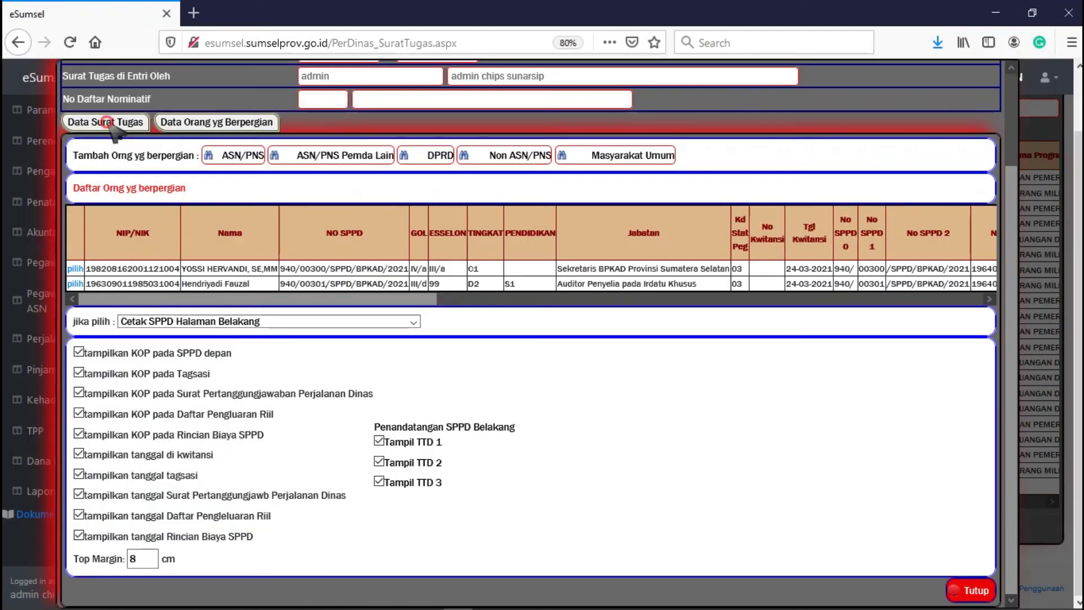
# - From the Data Surat Tugas tab, generate the Surat Perintah Tugas PDF and view it at 70%
pyautogui.click(110, 125)
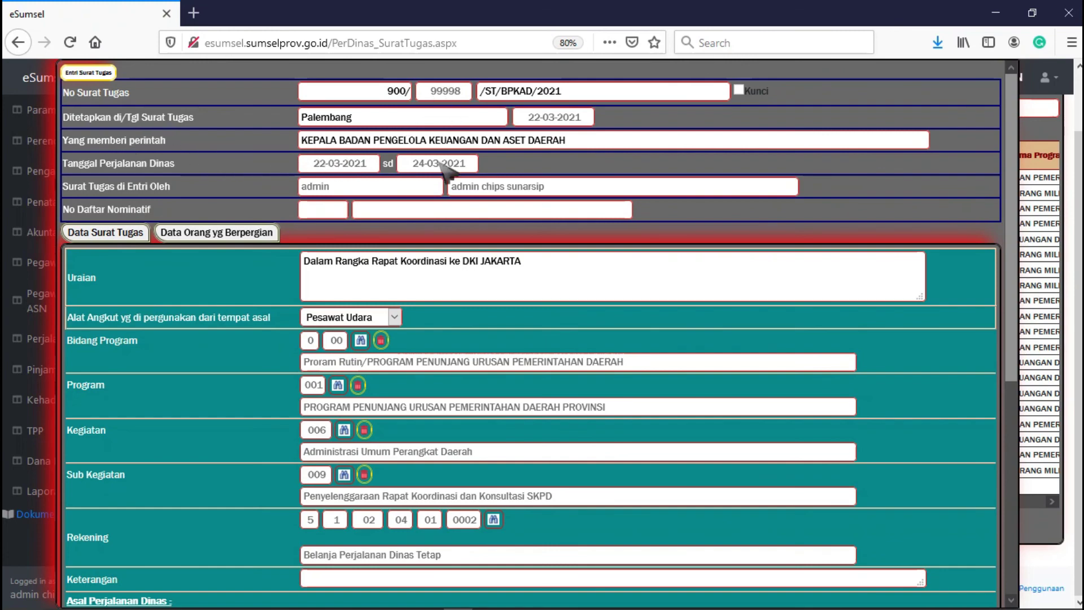
pyautogui.scroll(-5, 407, 265)
pyautogui.scroll(-1, 423, 326)
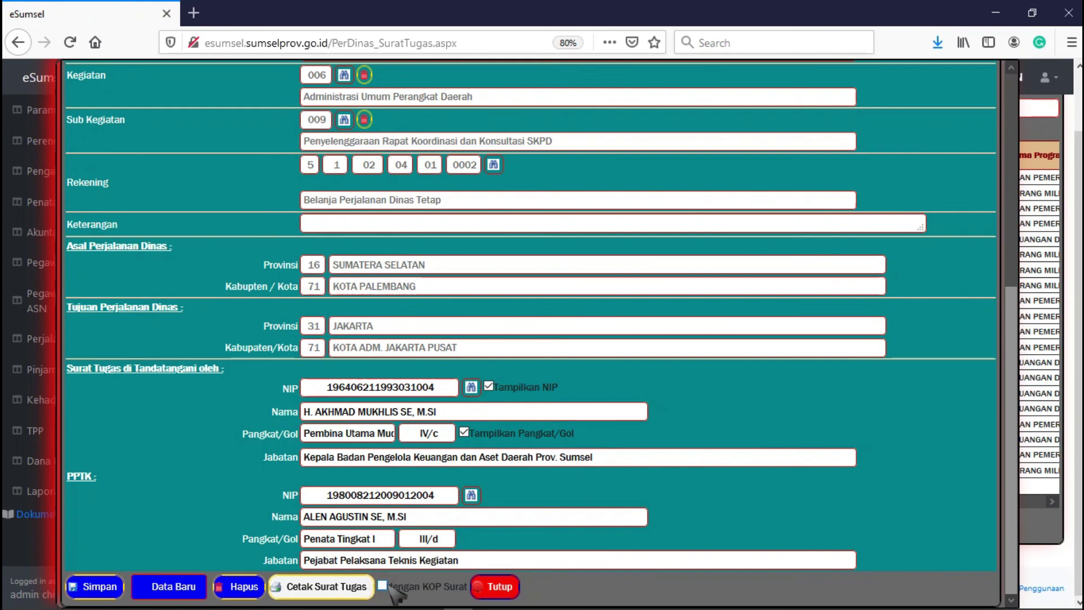
pyautogui.click(325, 587)
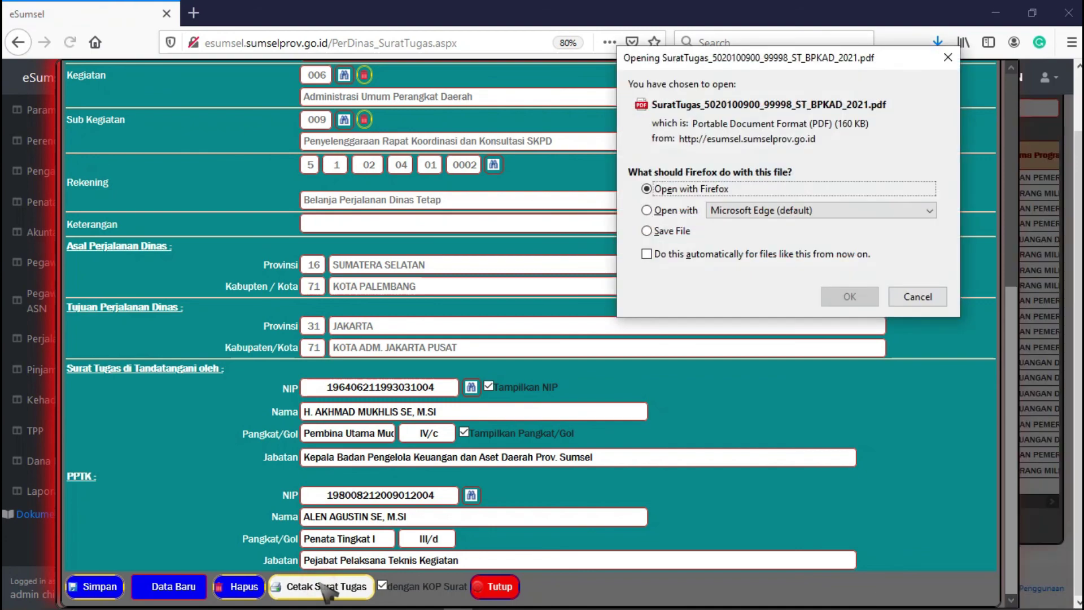
pyautogui.click(841, 302)
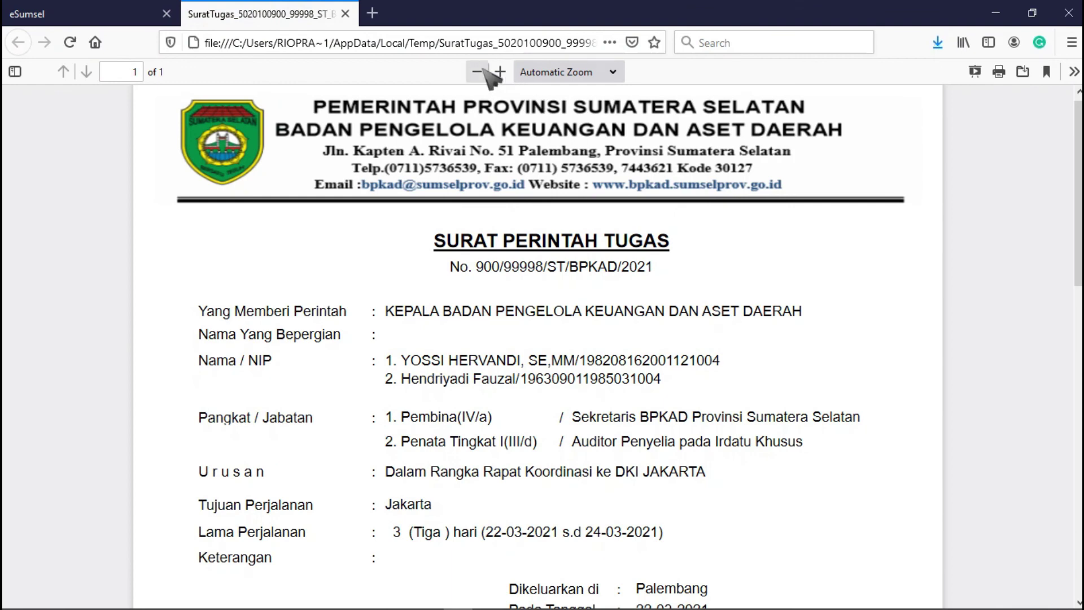
pyautogui.click(478, 71)
pyautogui.click(477, 71)
pyautogui.click(478, 71)
pyautogui.click(478, 71)
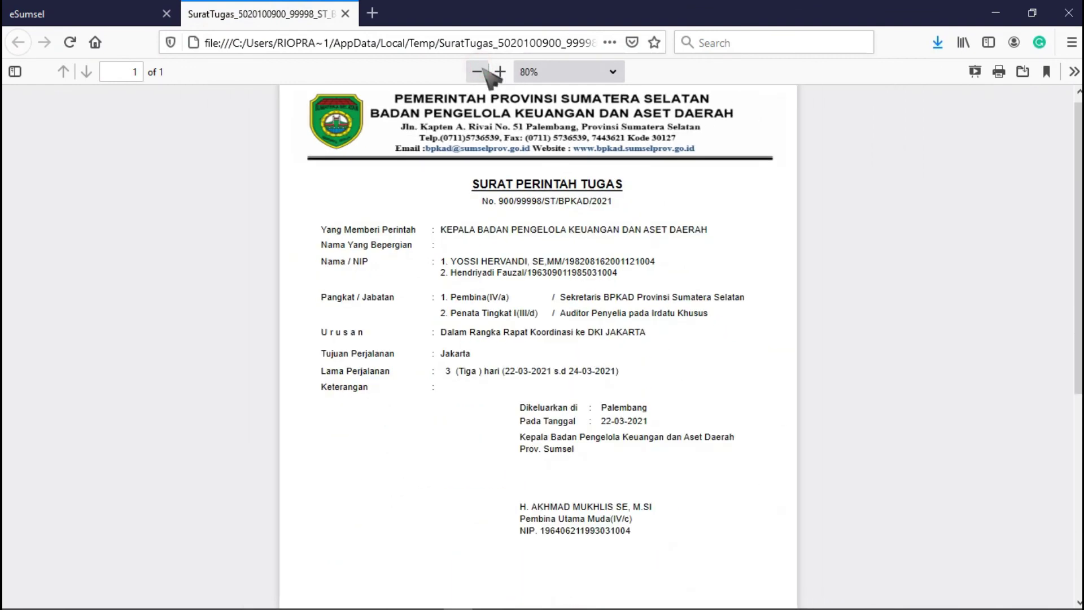
pyautogui.click(477, 71)
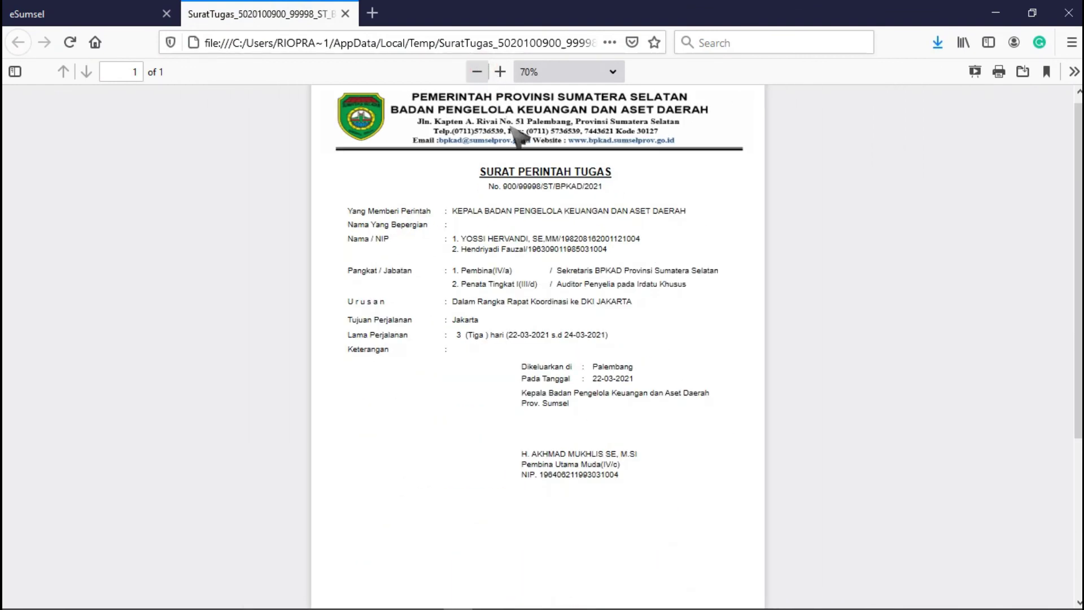